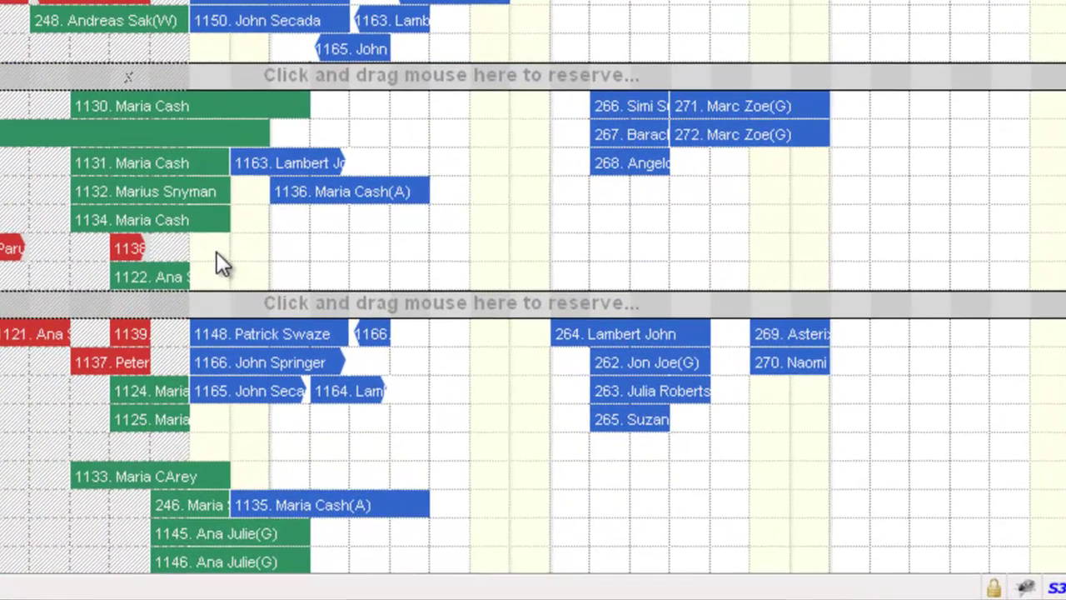
- Mark a Pinecone stay from Mar 06 to Mar 12 for 2 adults and 1 child as a single reservation
left_click_drag(216, 252, 411, 266)
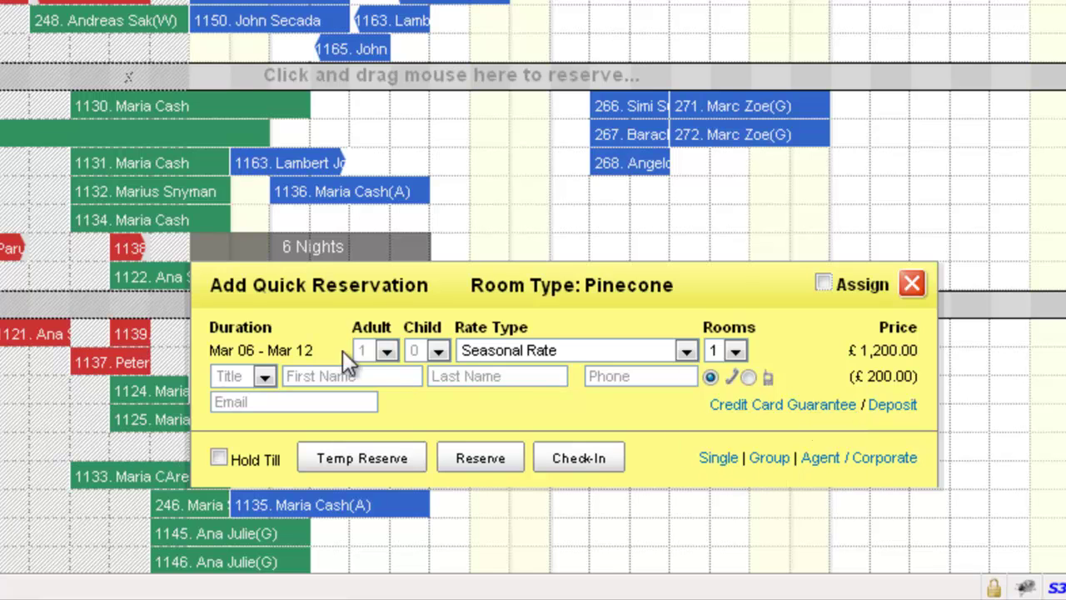
left_click(385, 349)
left_click(366, 410)
left_click(447, 351)
left_click(423, 393)
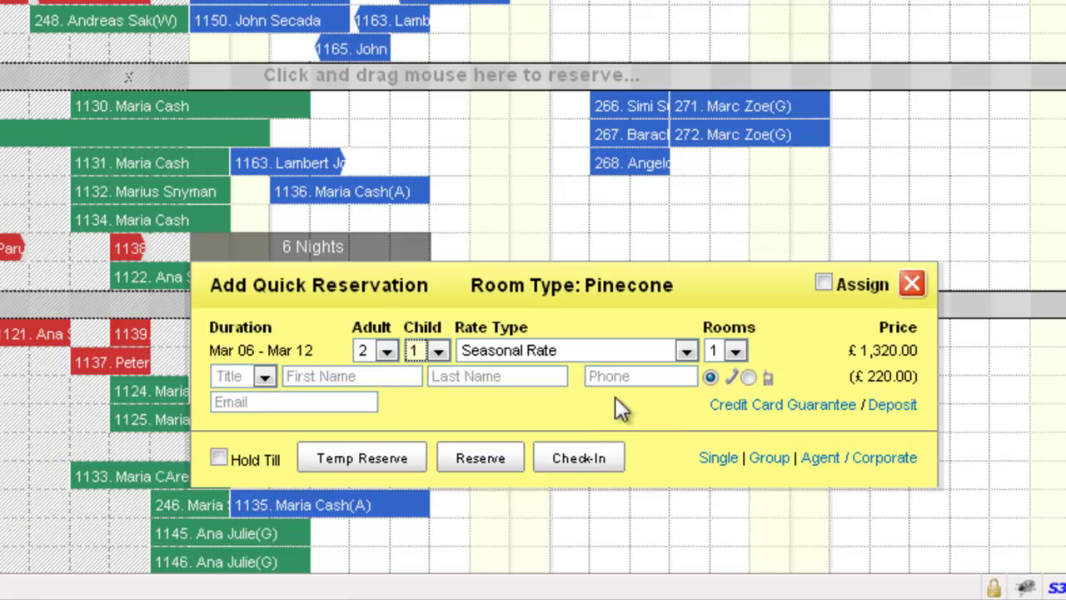
left_click(717, 458)
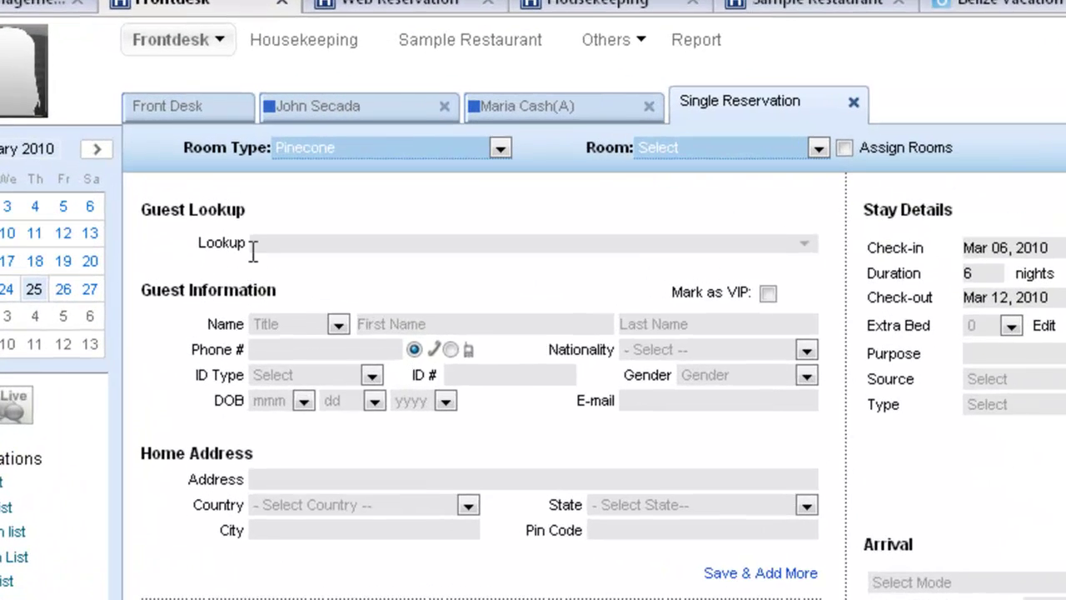
- Search Guest Lookup by part of the guest's name and attach the matching saved profile
left_click(229, 189)
type("joh")
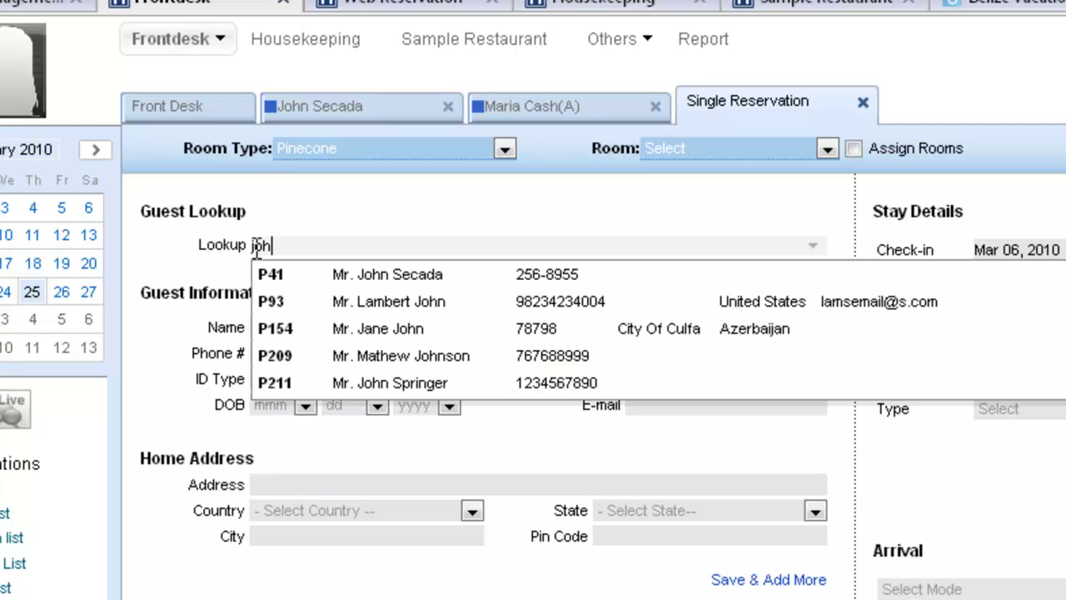
key("Down")
key("Down")
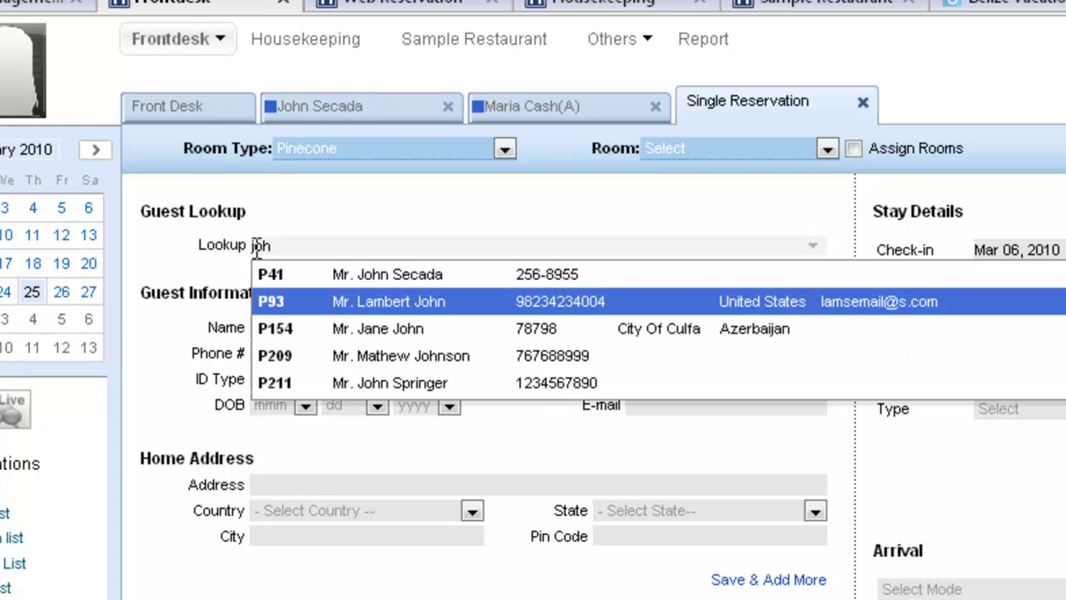
key("Return")
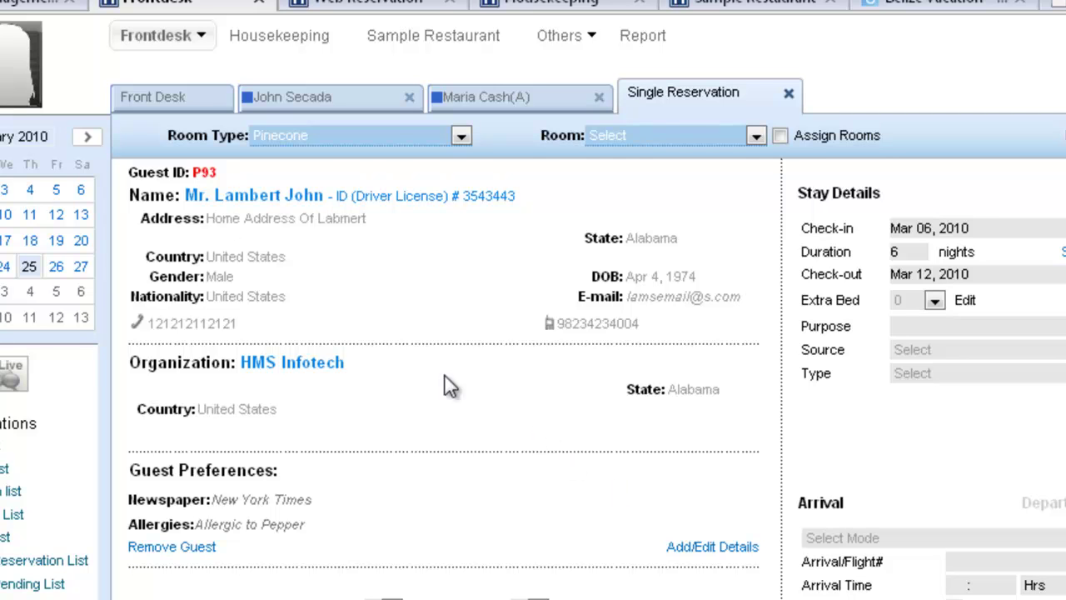
left_click(694, 549)
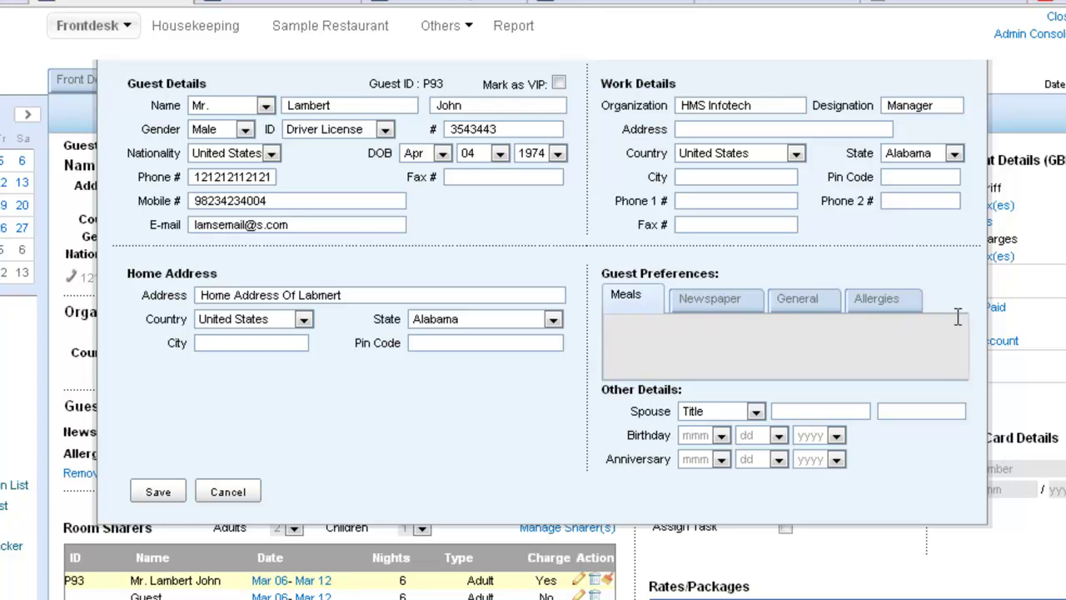
left_click(883, 309)
left_click(803, 308)
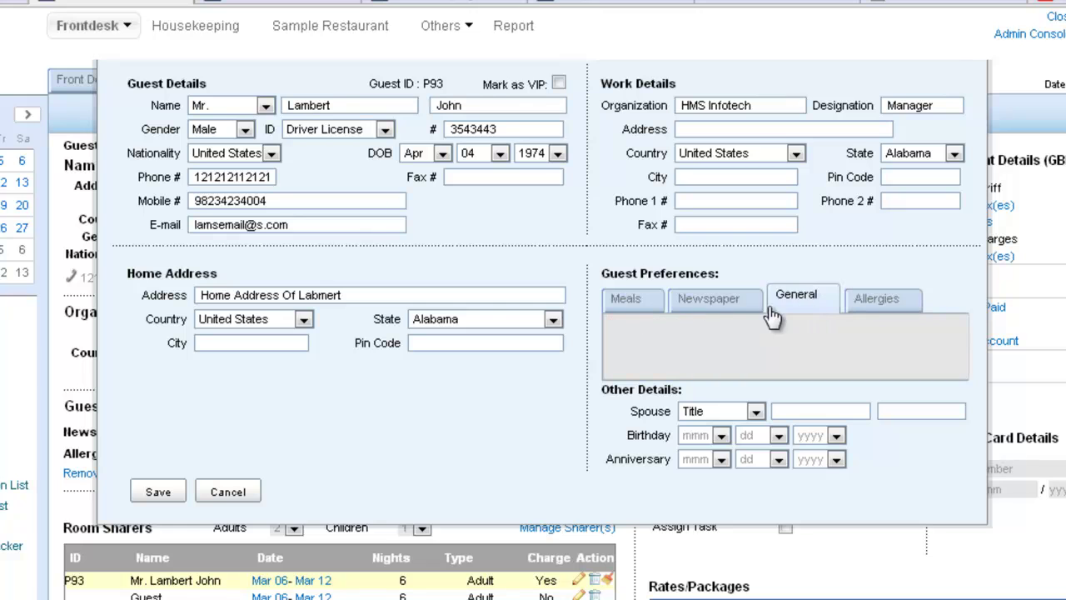
left_click(697, 306)
left_click(624, 303)
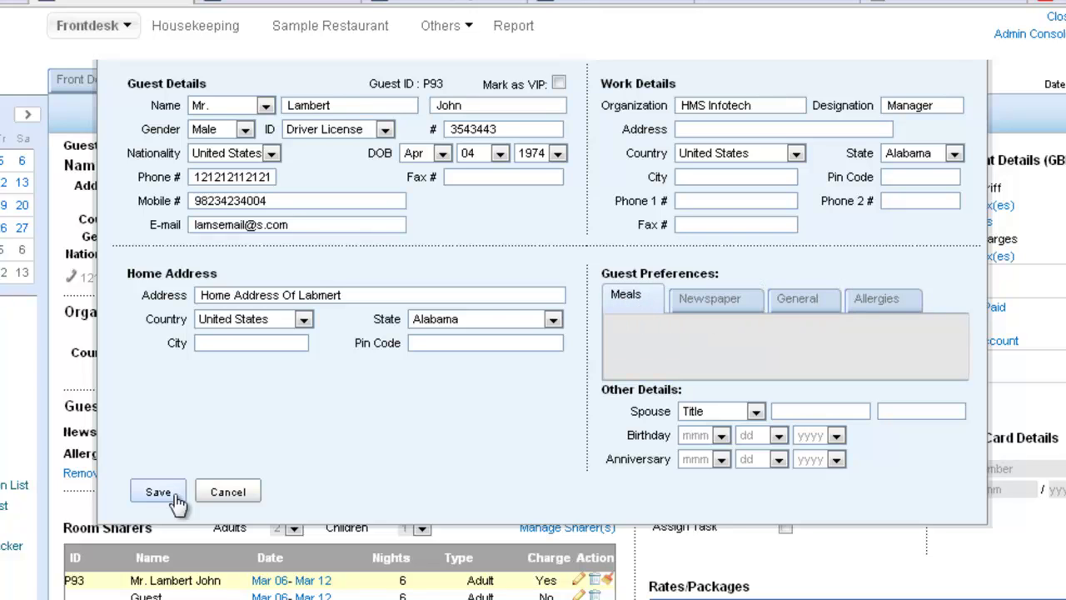
left_click(225, 493)
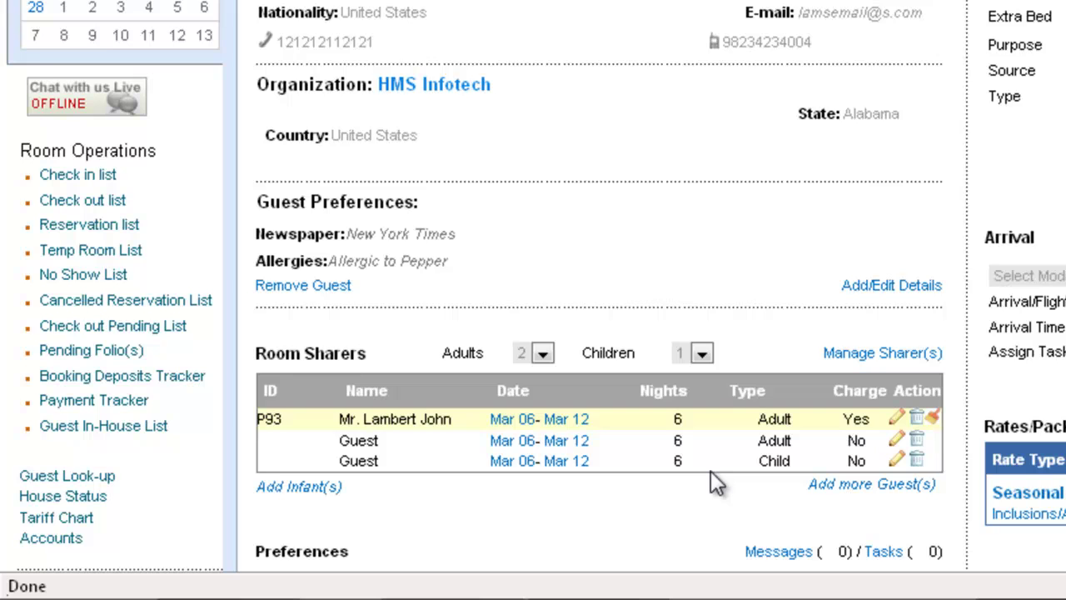
scroll(710, 471, "down", 3)
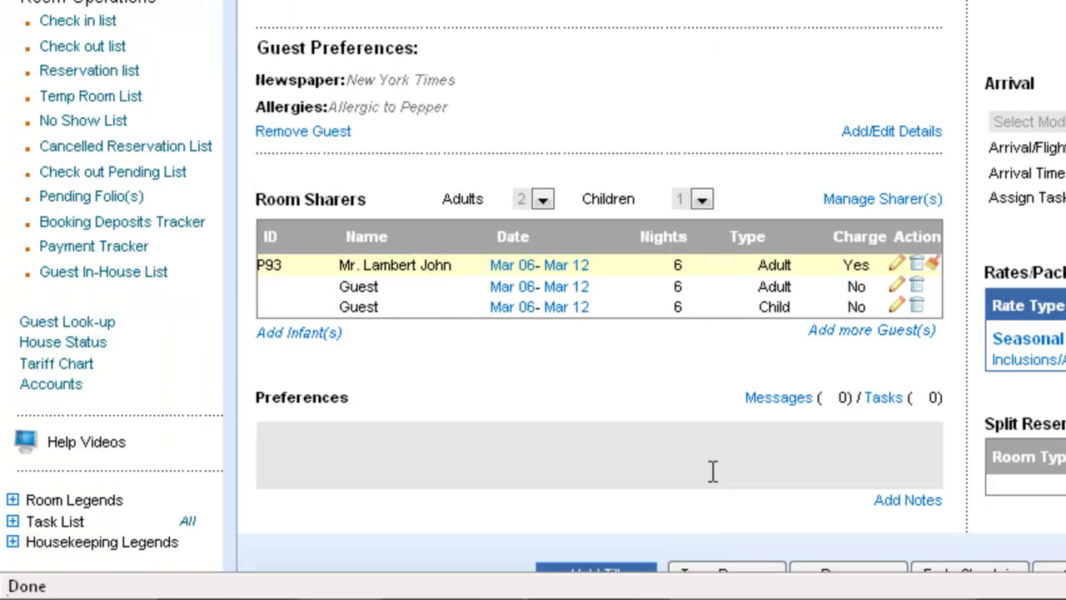
- Fill the second room sharer from an existing guest profile, tick Share Charge, and save
left_click(860, 204)
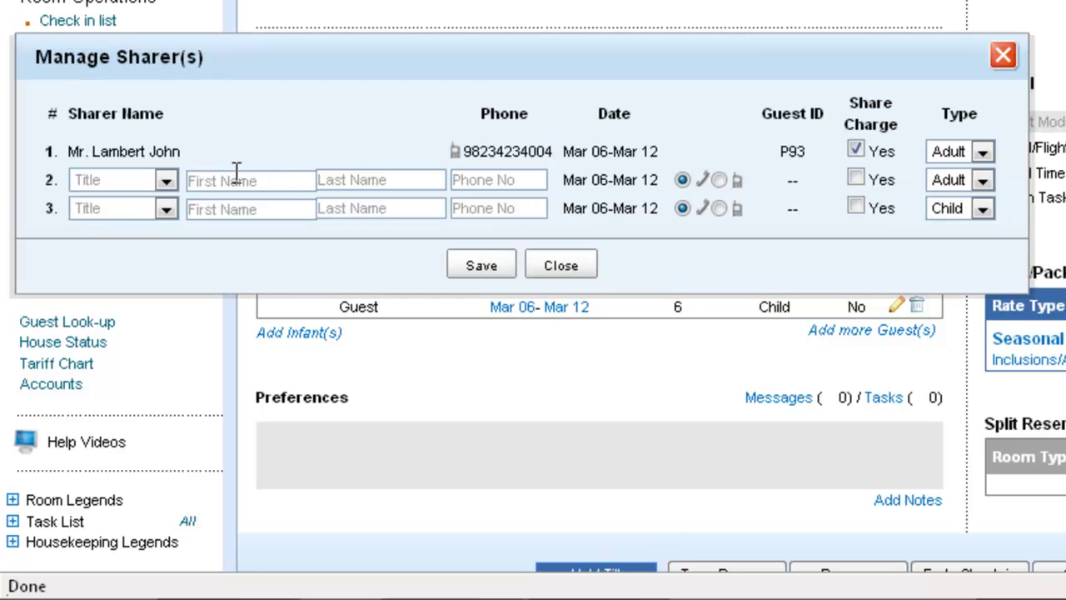
left_click(222, 180)
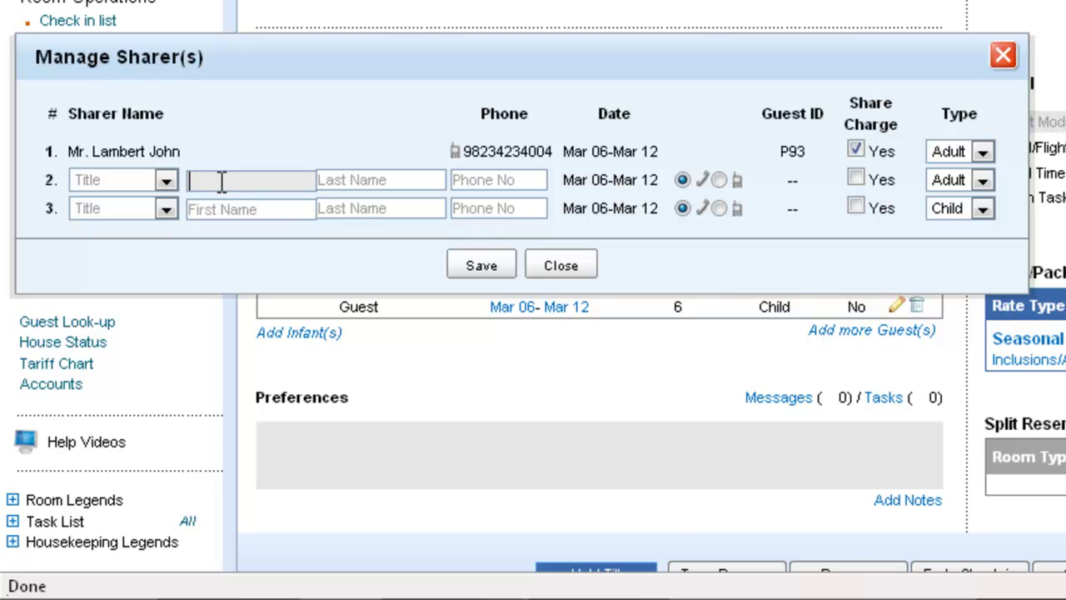
type("mic")
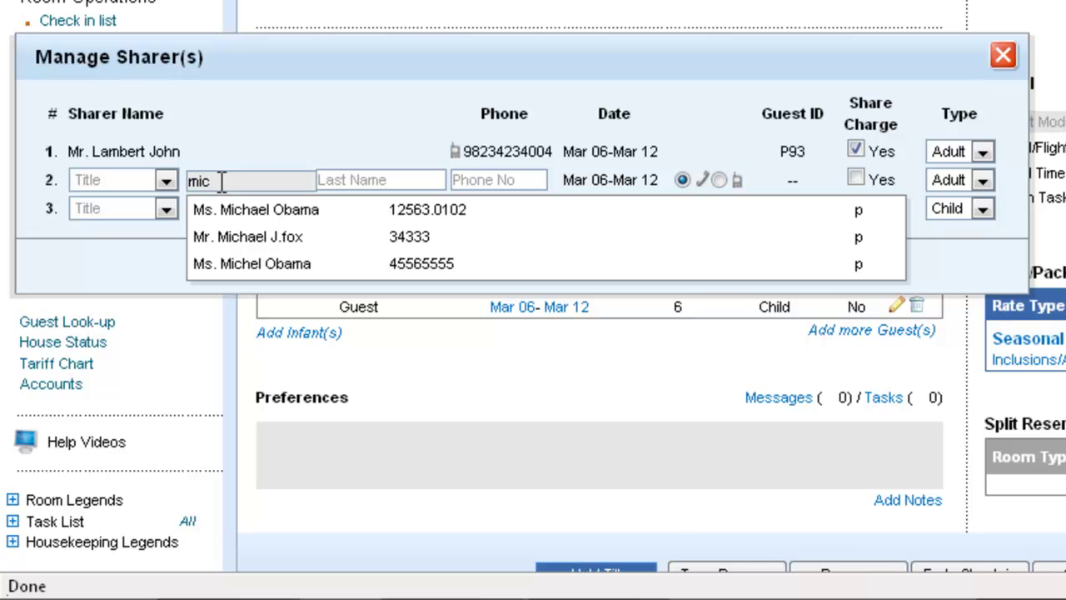
key("Down")
key("Down")
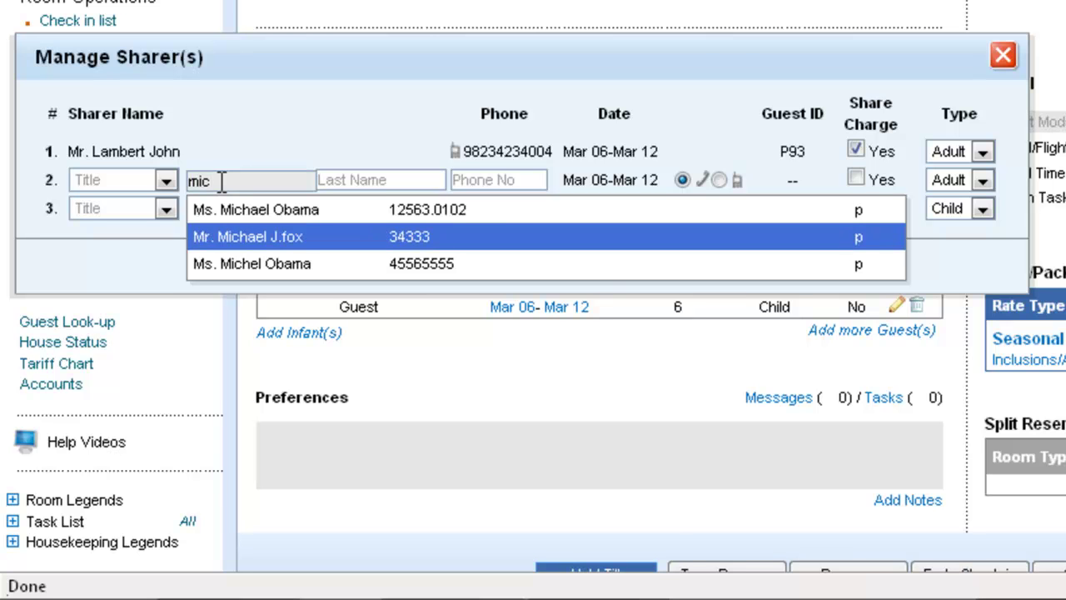
key("Return")
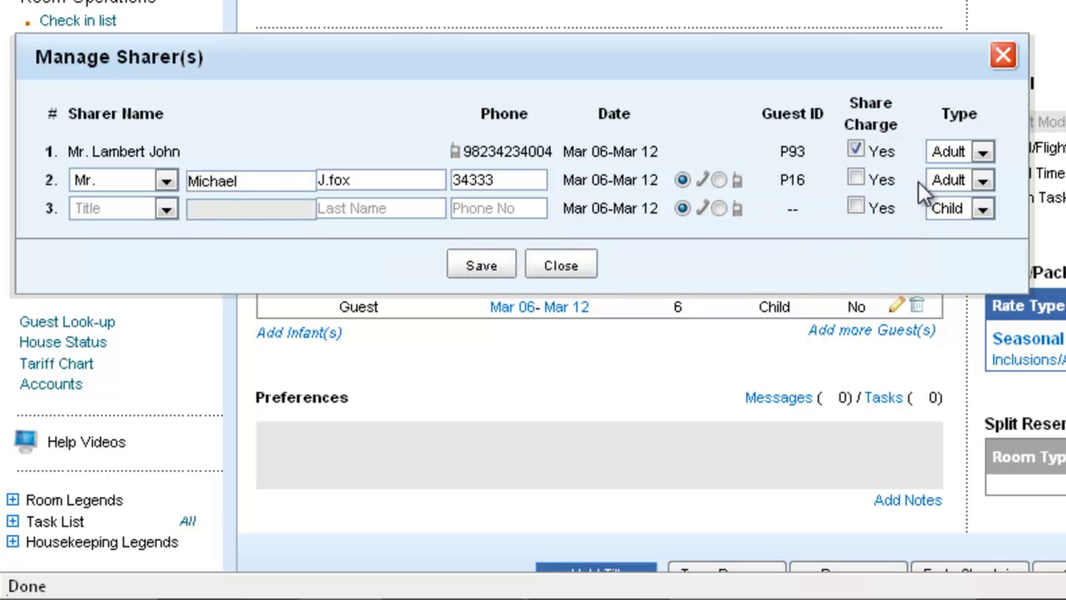
left_click(855, 178)
left_click(484, 269)
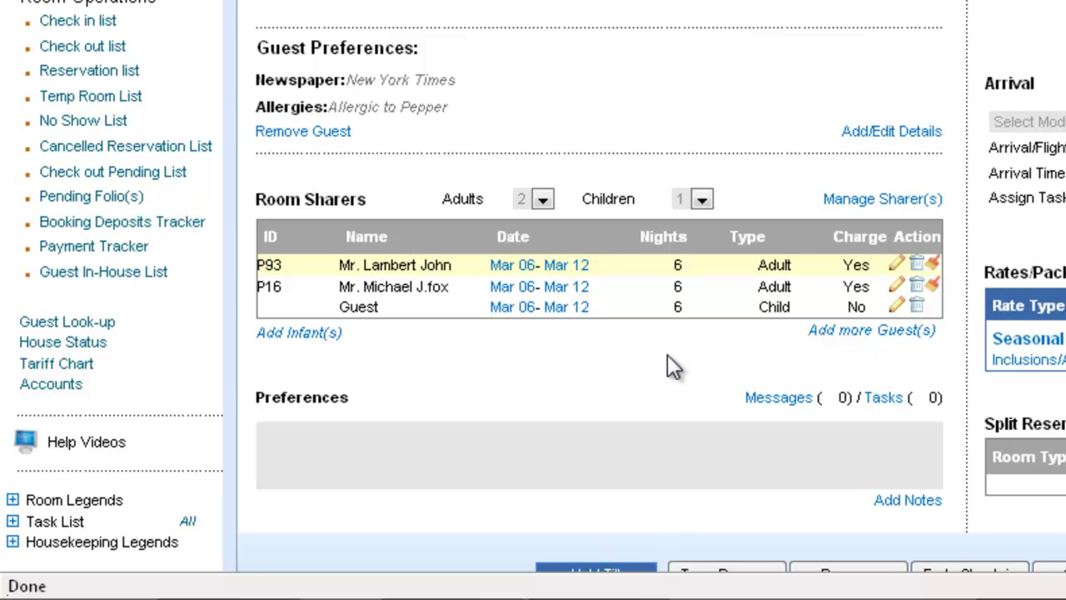
- Set the second sharer's check-out date to Mar 09, leaving a three-night stay
left_click(569, 291)
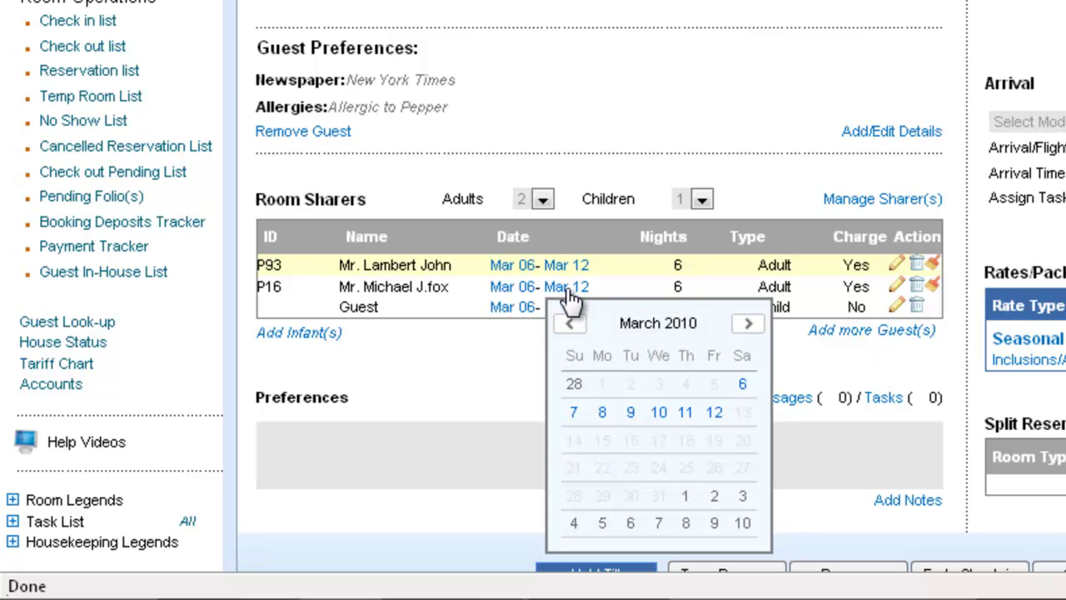
left_click(631, 414)
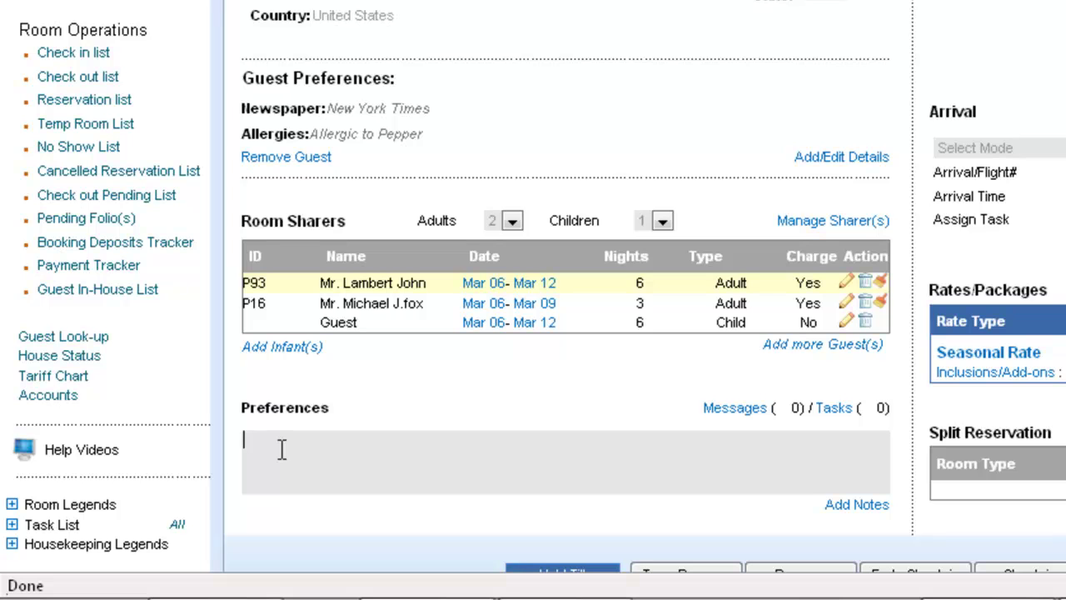
- Save a reservation note titled Meal preferences with the description 'Strictly Vegan'
scroll(281, 450, "down", 3)
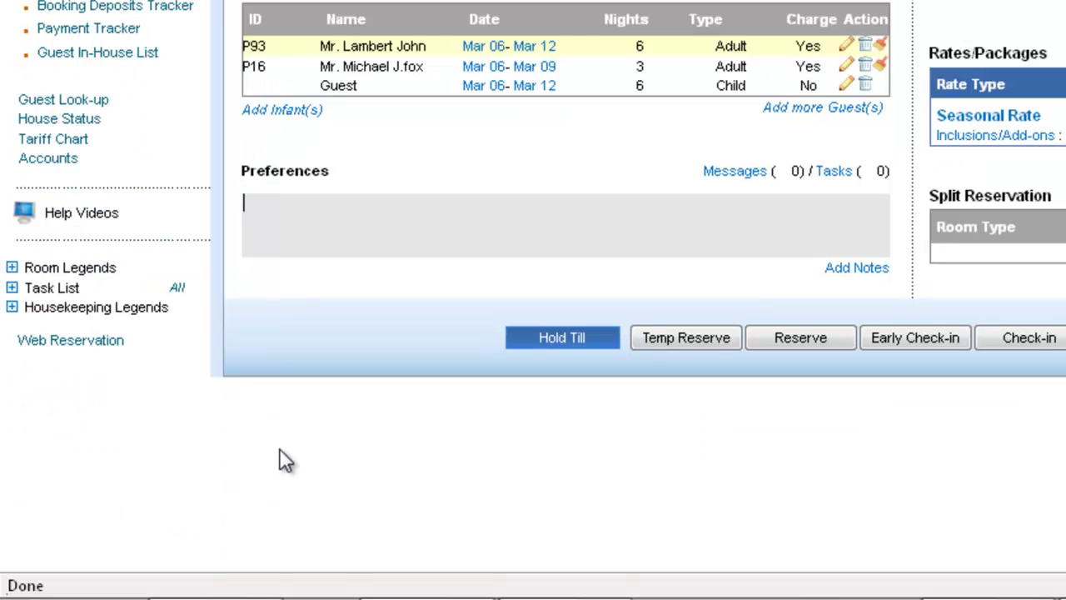
left_click(860, 270)
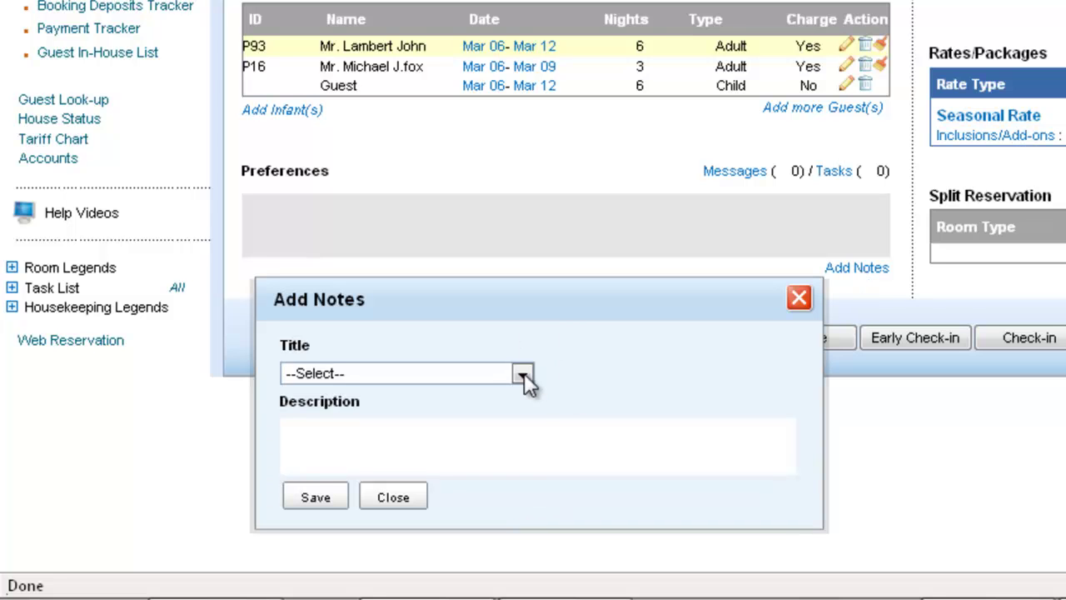
left_click(521, 374)
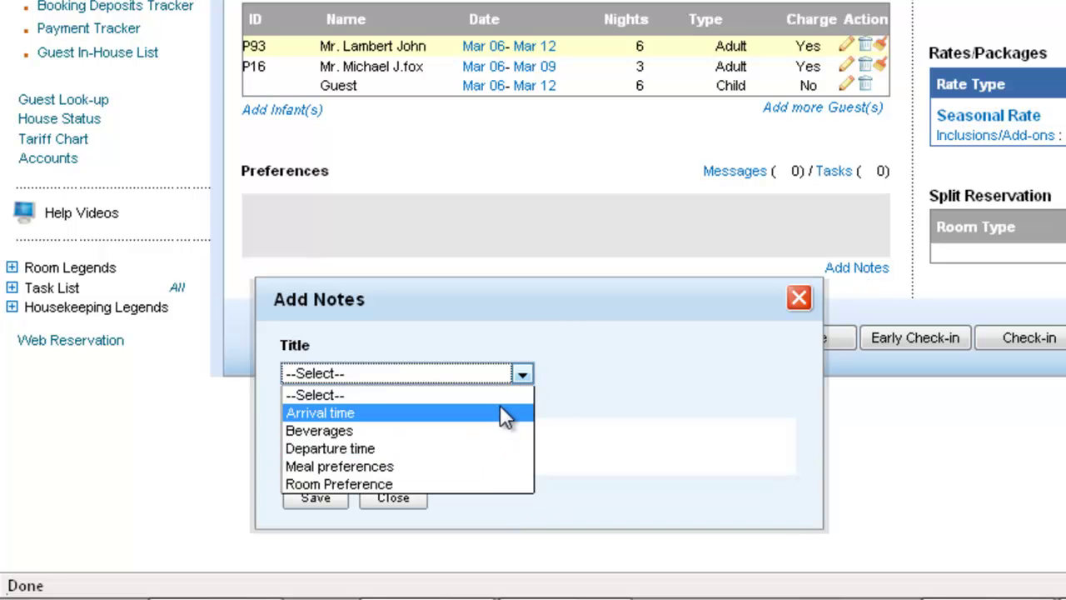
left_click(623, 445)
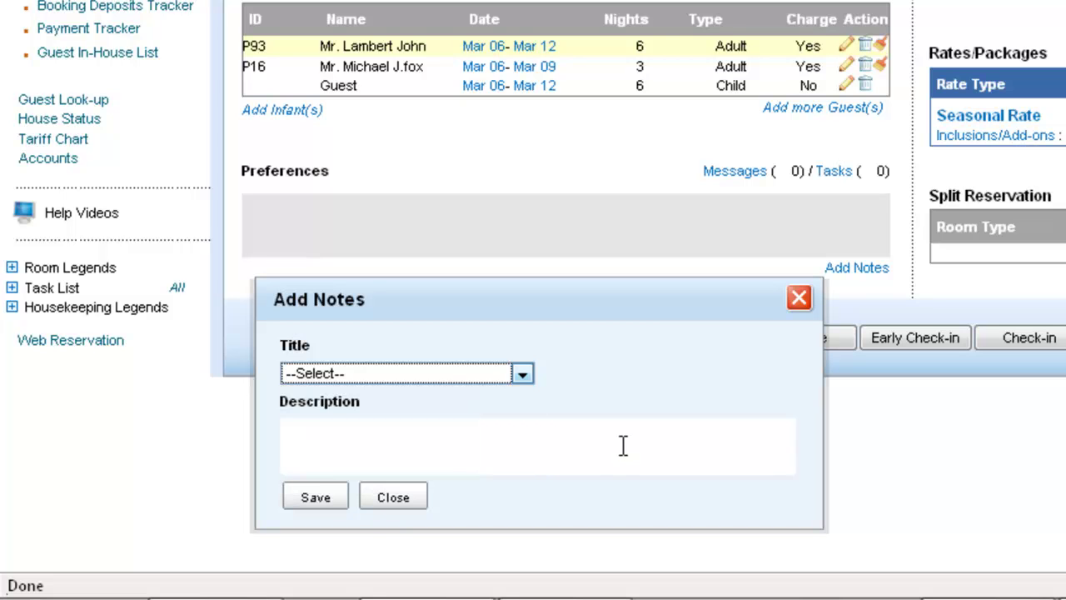
left_click(522, 374)
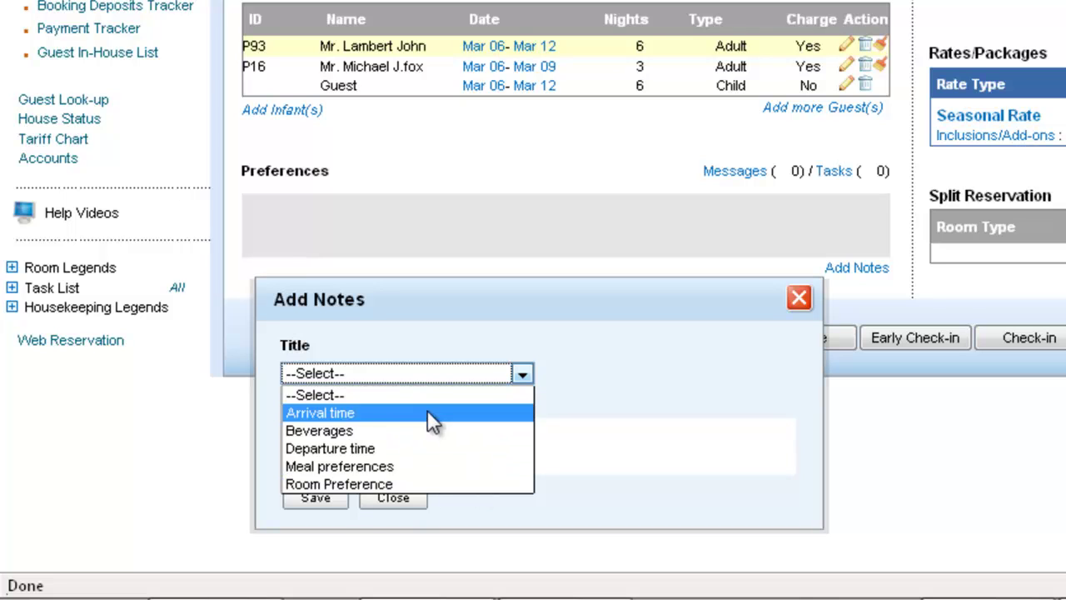
left_click(424, 468)
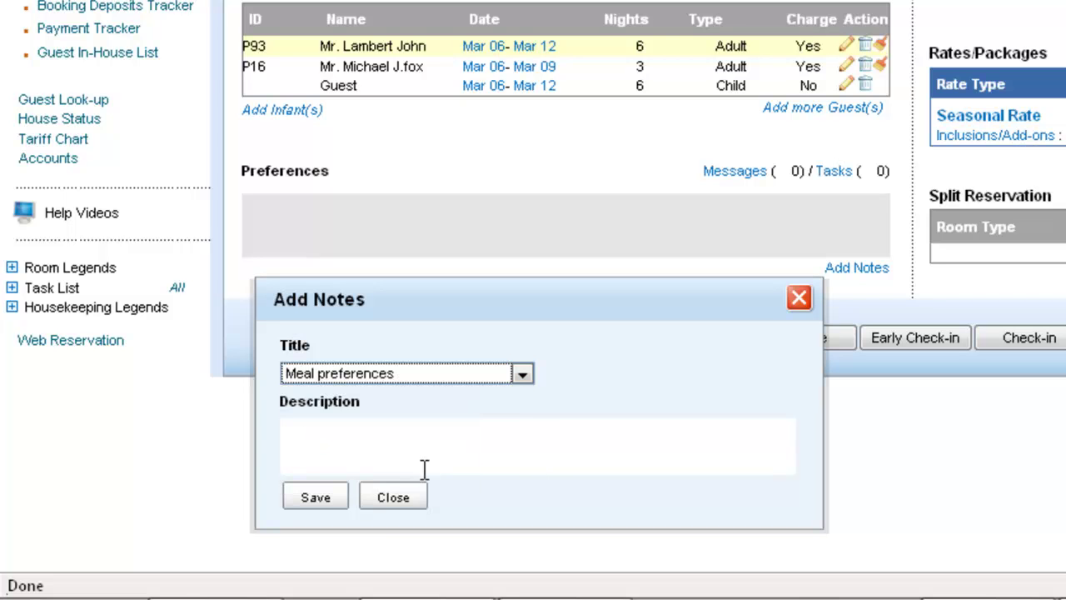
left_click(521, 374)
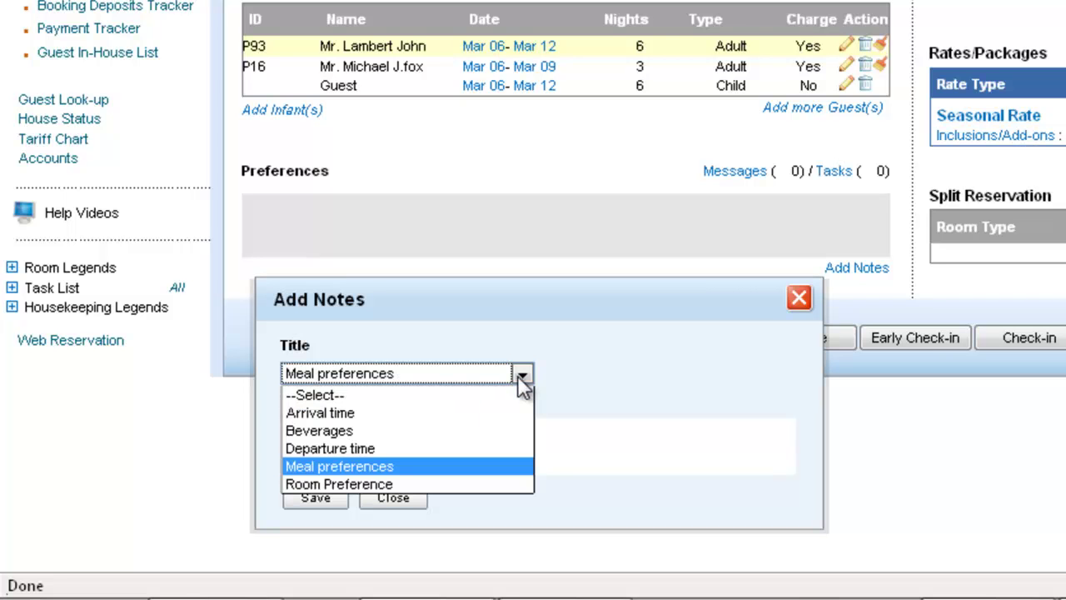
left_click(358, 374)
left_click(330, 429)
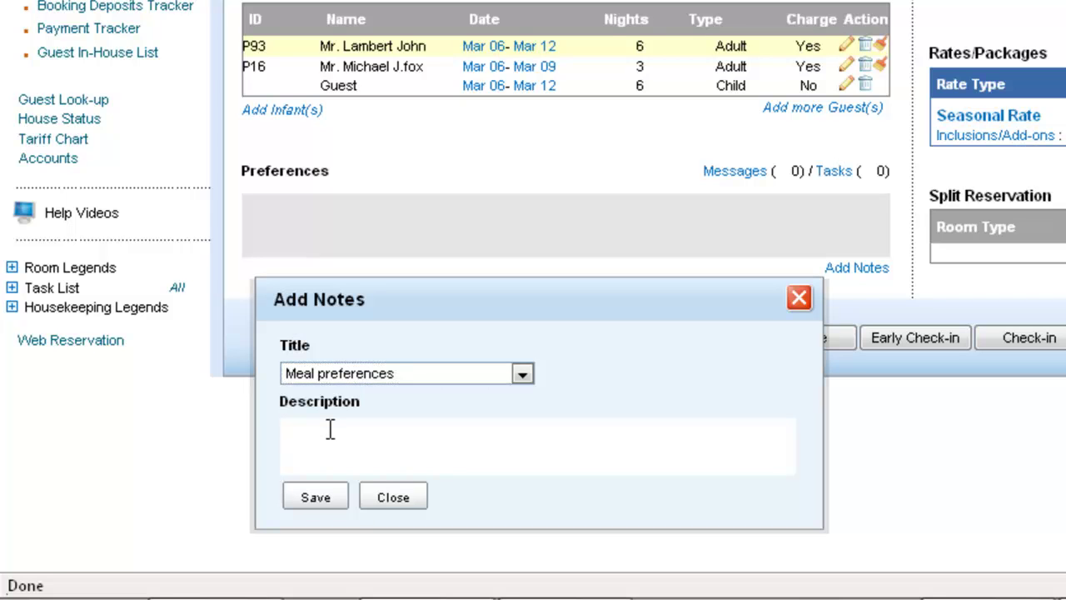
type("Strictly Vegan")
left_click(328, 498)
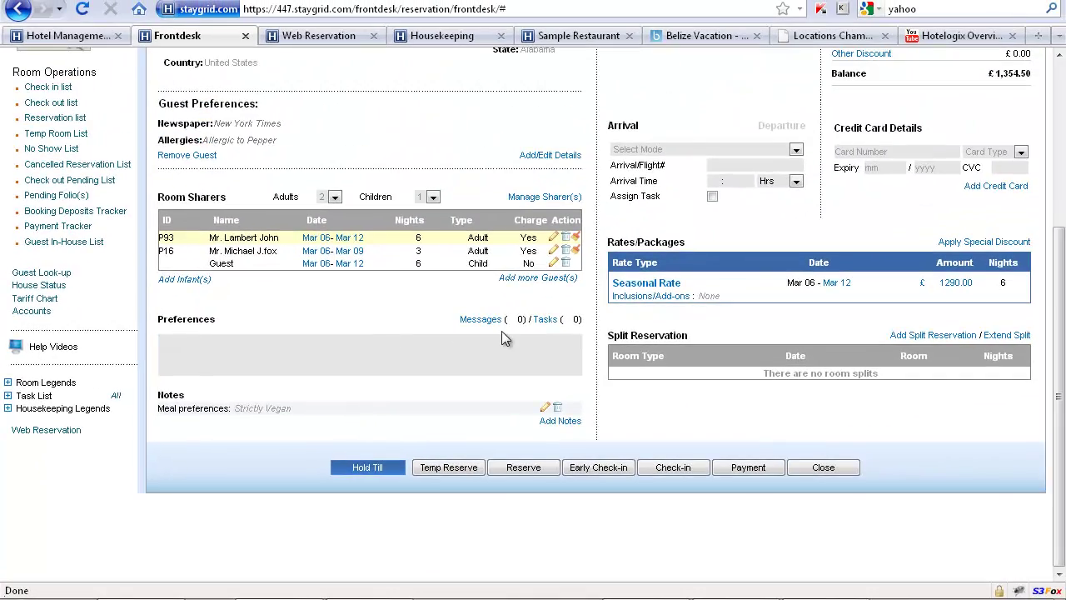
scroll(502, 331, "up", 5)
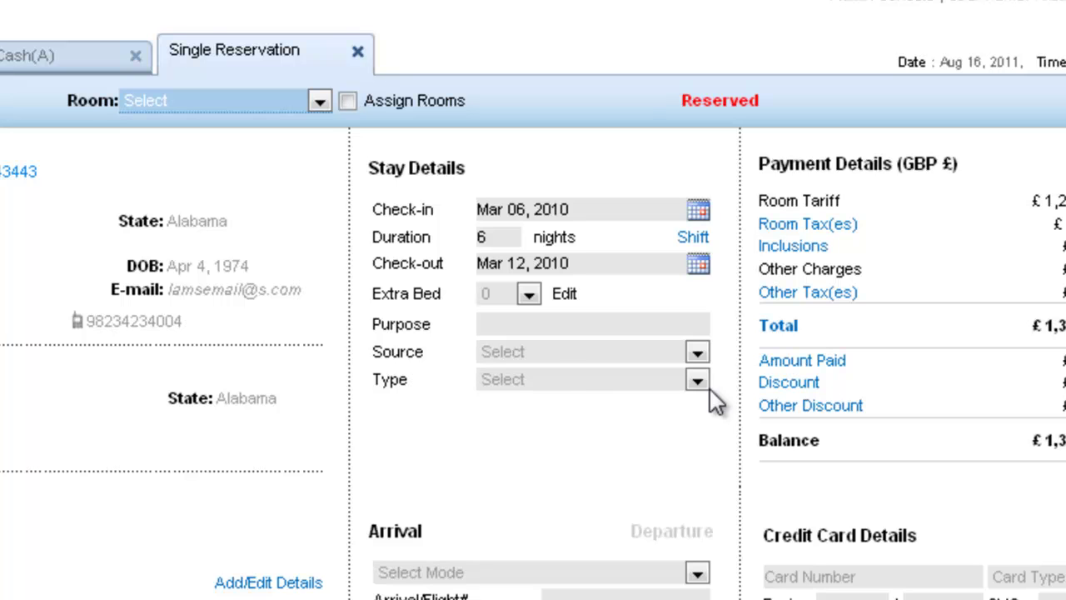
left_click(527, 296)
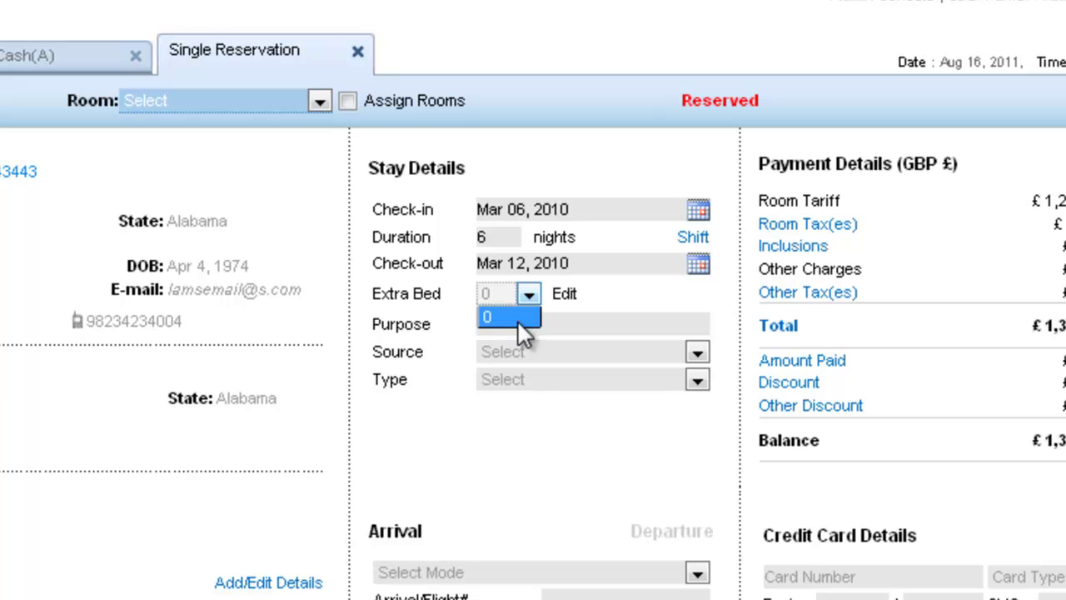
left_click(534, 293)
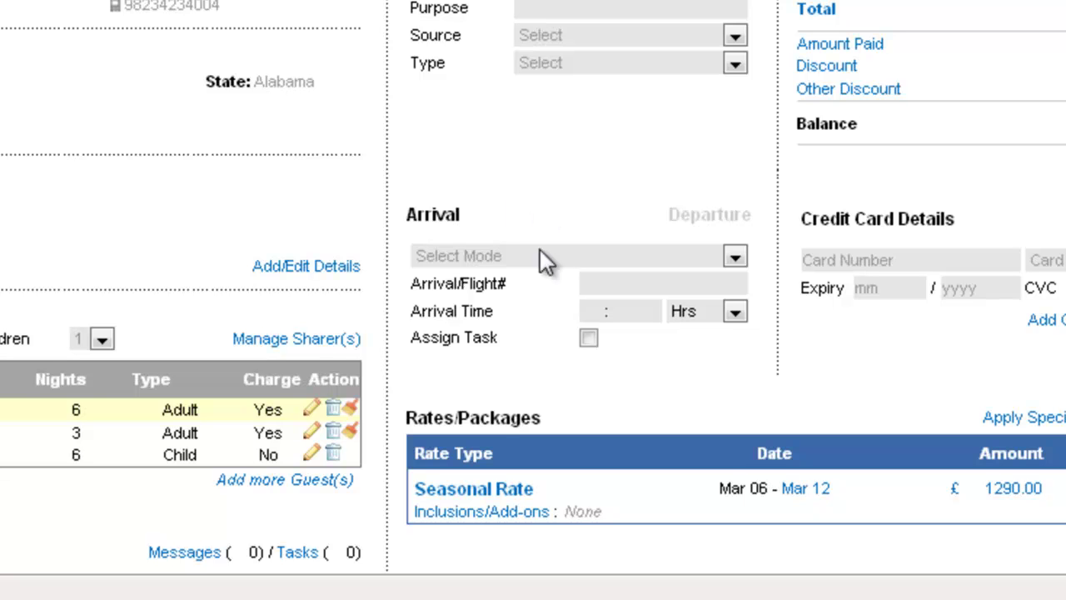
left_click(594, 311)
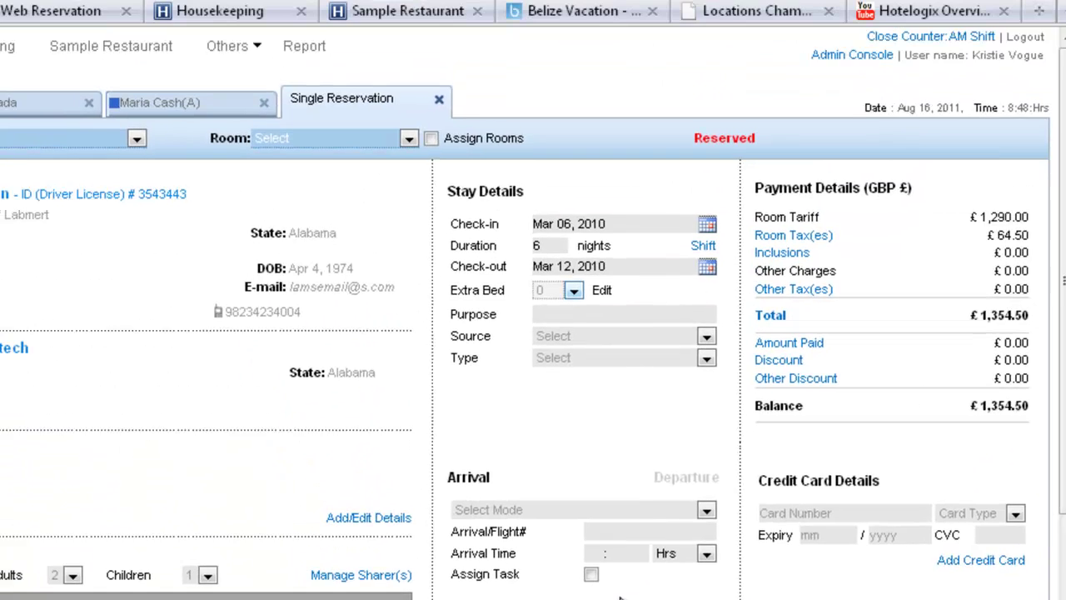
scroll(819, 404, "up", 3)
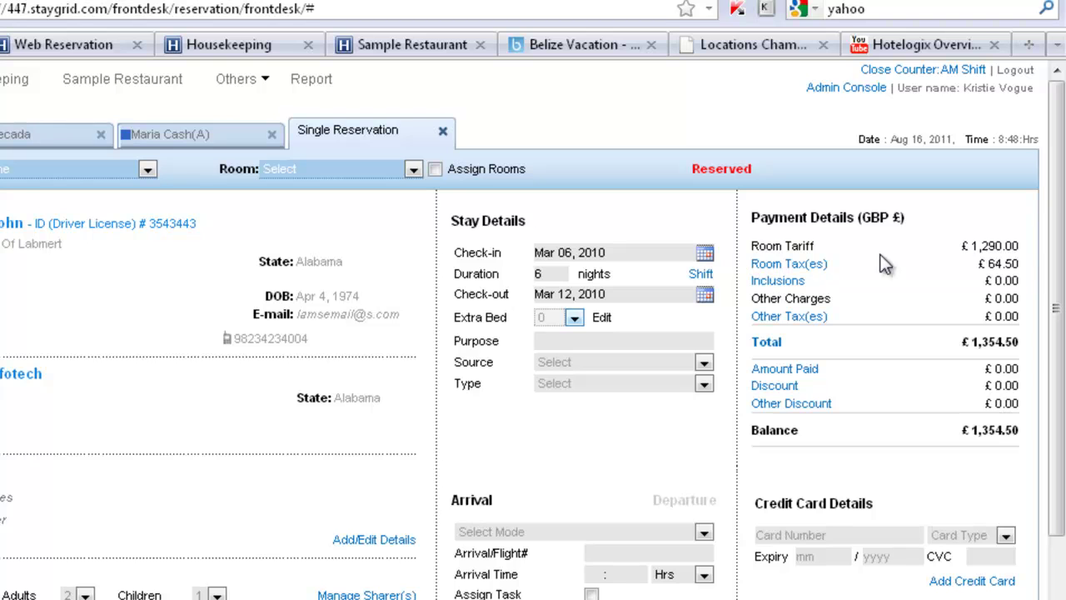
- Exempt the 5% service tax with reason Military Personal, bringing the room tax to £0.00
left_click_drag(1022, 263, 982, 263)
left_click(982, 263)
left_click(789, 265)
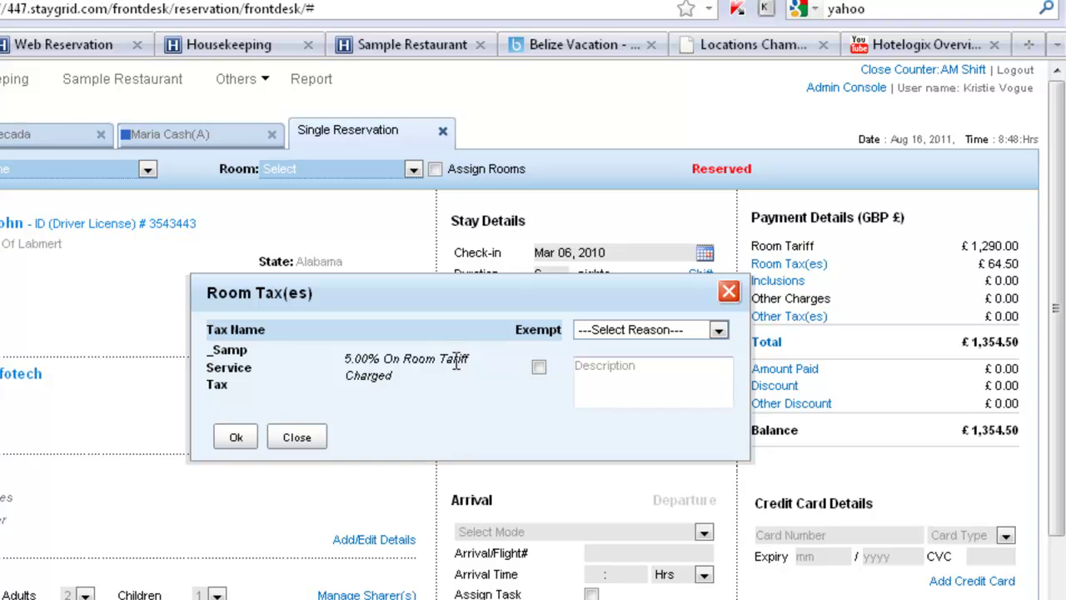
left_click(539, 367)
left_click(717, 329)
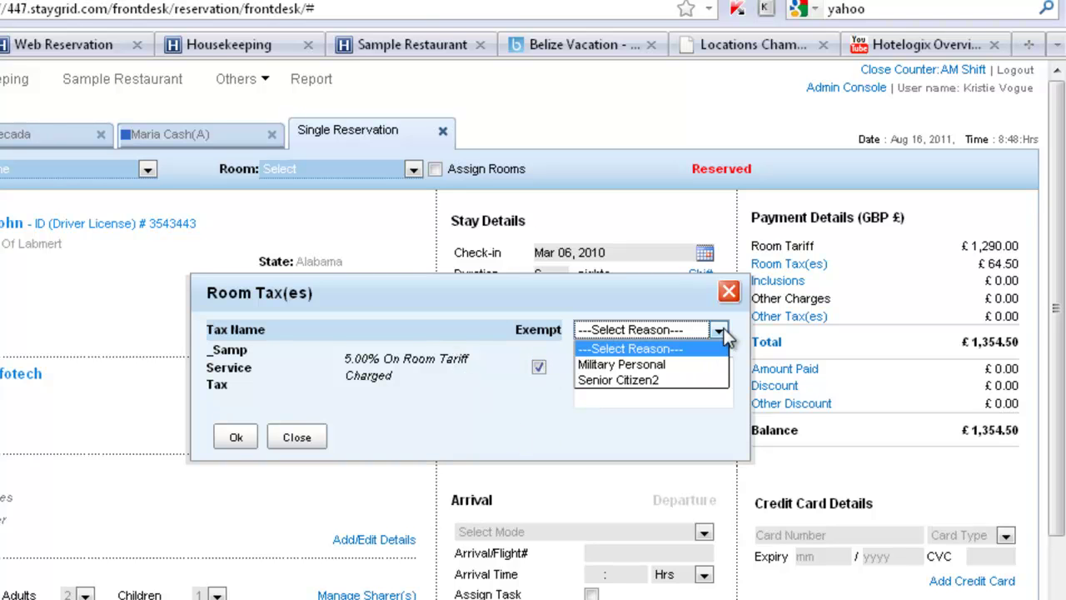
left_click(675, 367)
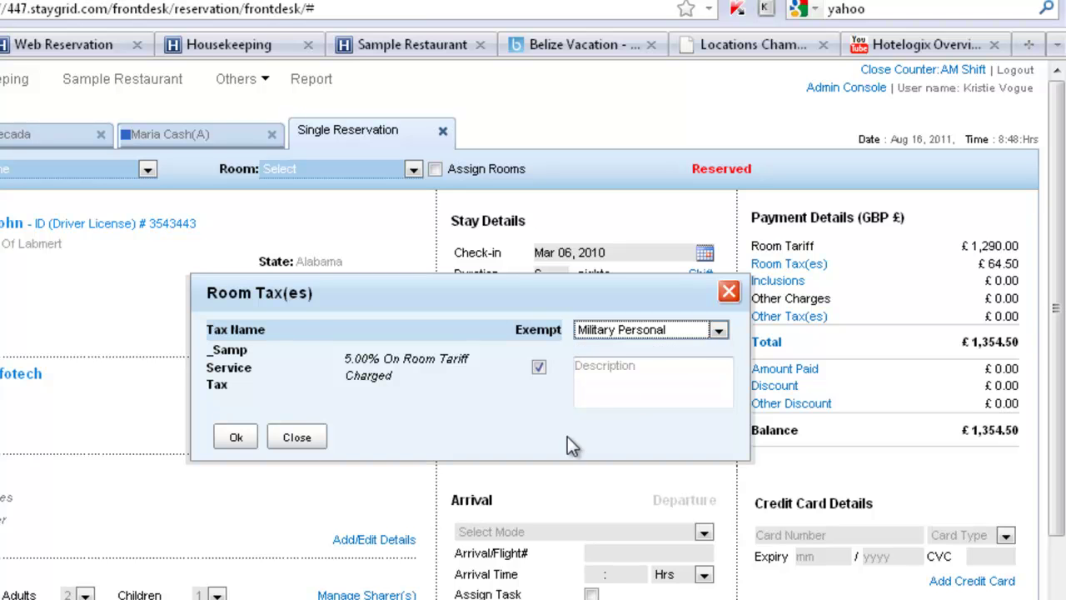
left_click(234, 437)
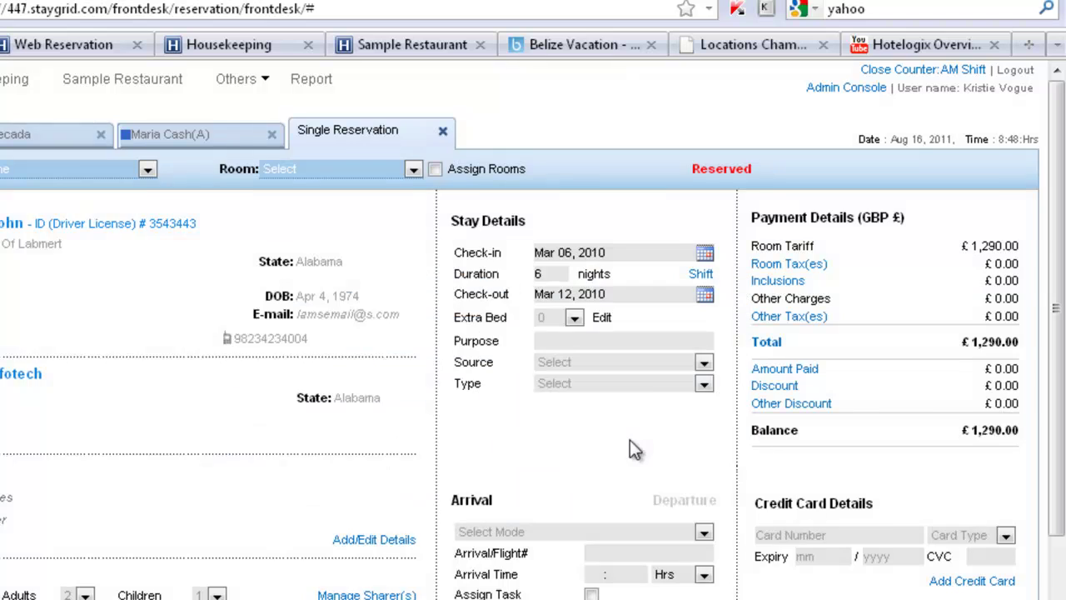
scroll(630, 440, "down", 3)
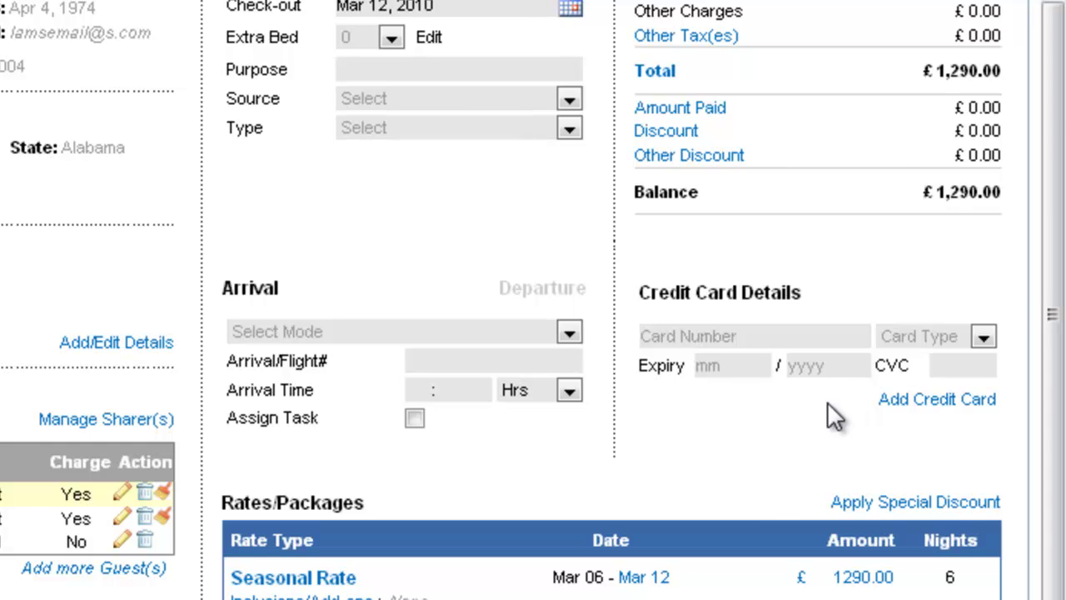
scroll(832, 417, "down", 3)
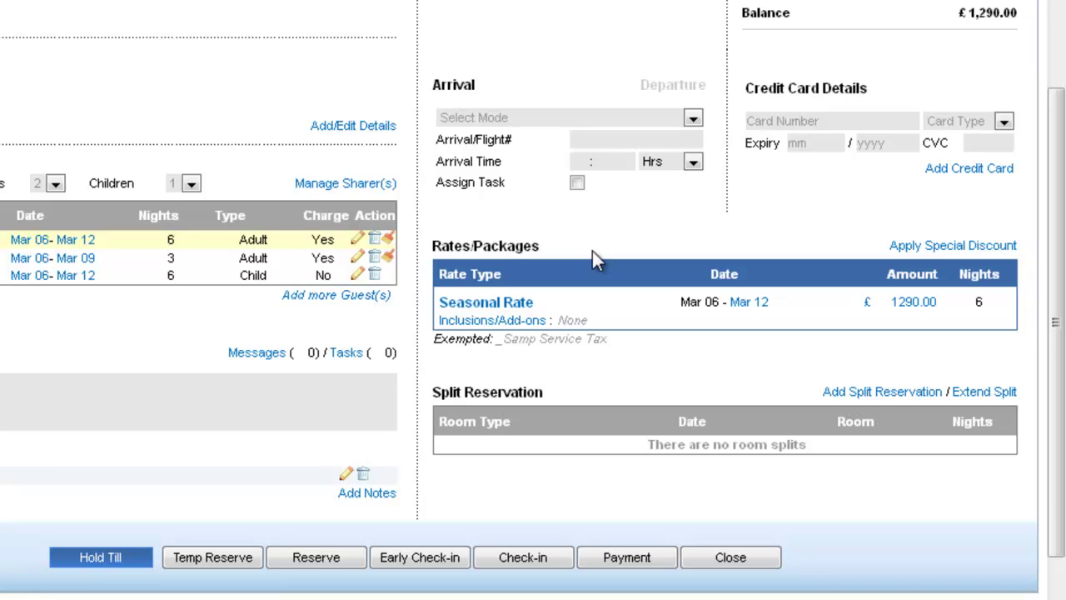
- Switch the rate from Seasonal Rate to the Sample Bed Bfast package, accepting the discount-removal warning
left_click(508, 303)
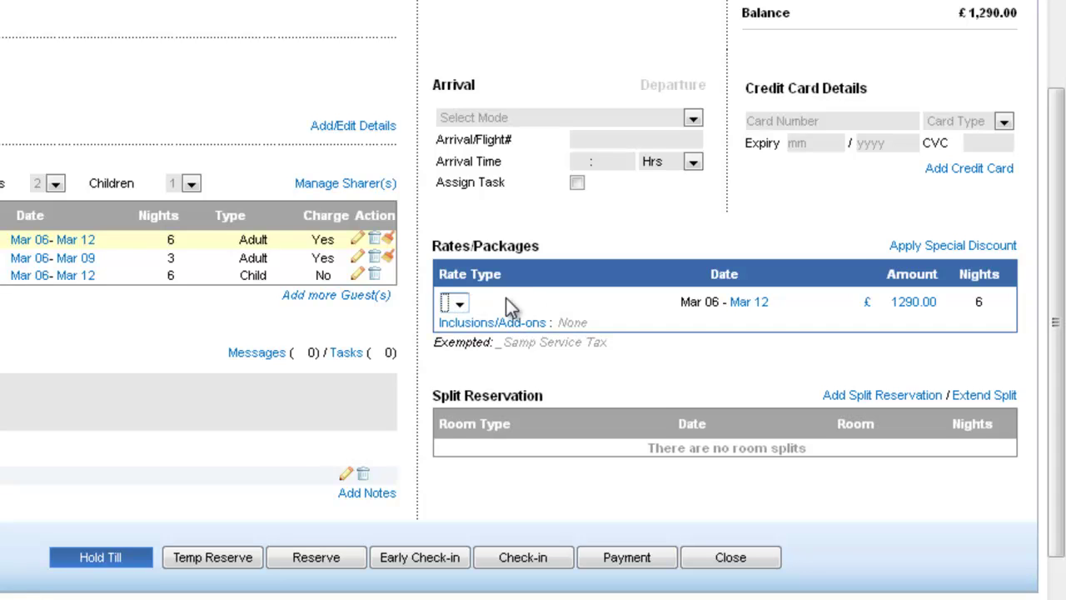
left_click(522, 305)
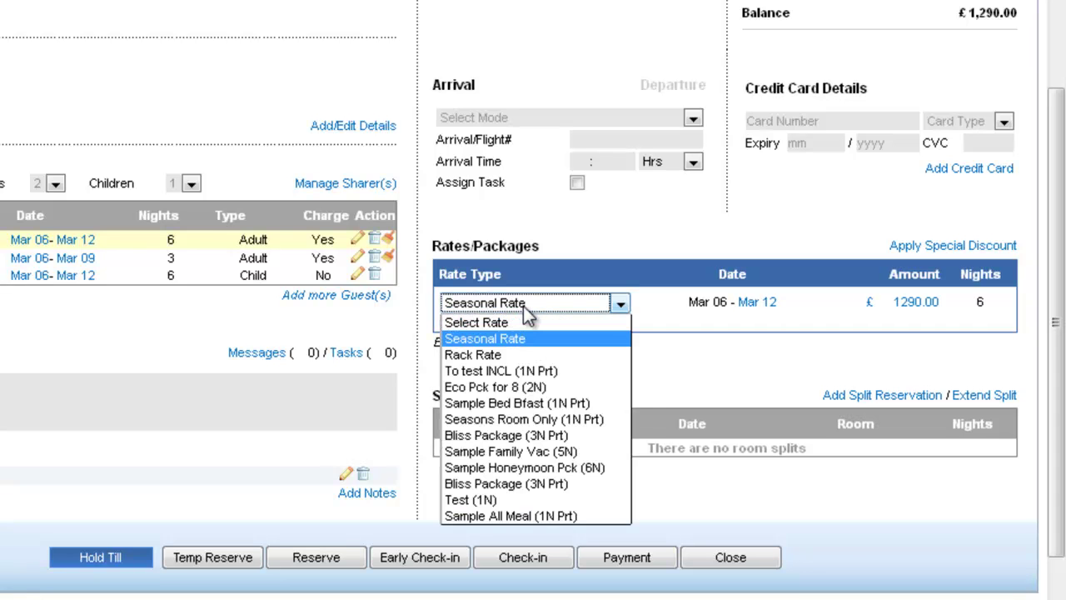
left_click(514, 404)
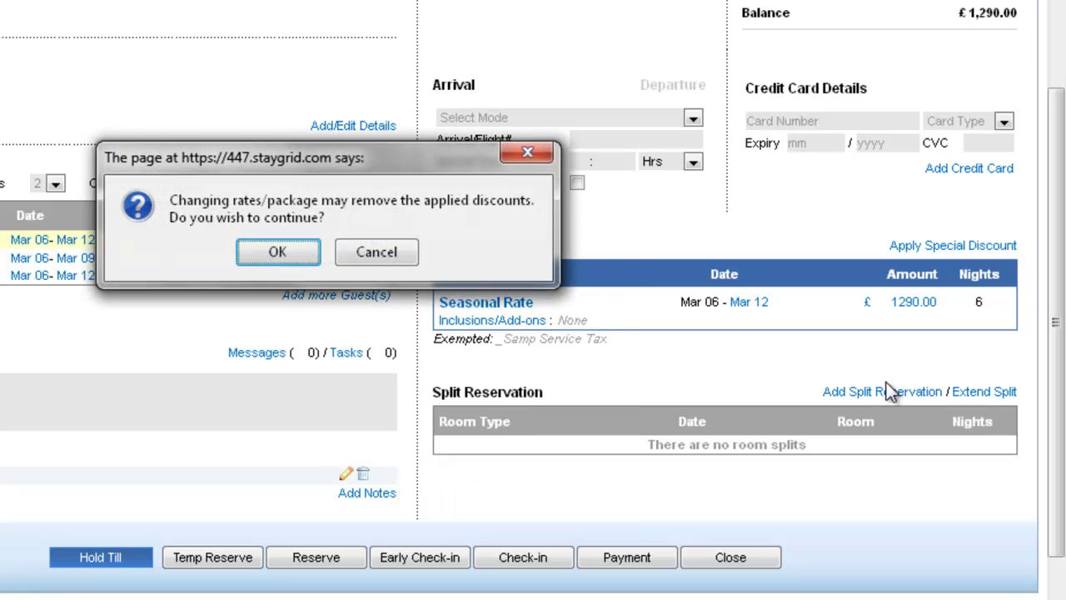
left_click(273, 254)
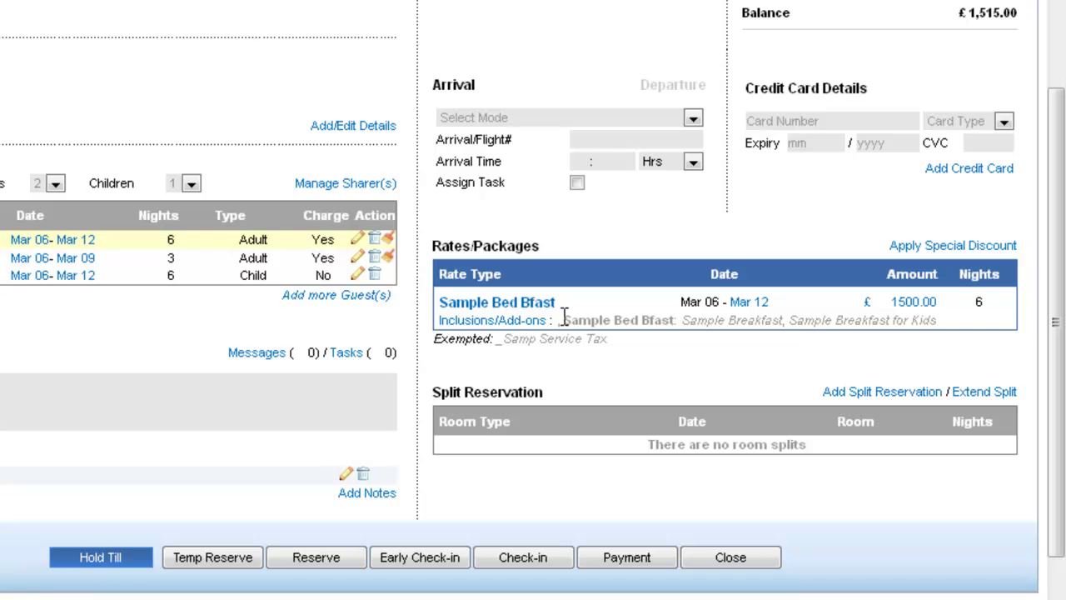
left_click_drag(564, 318, 970, 339)
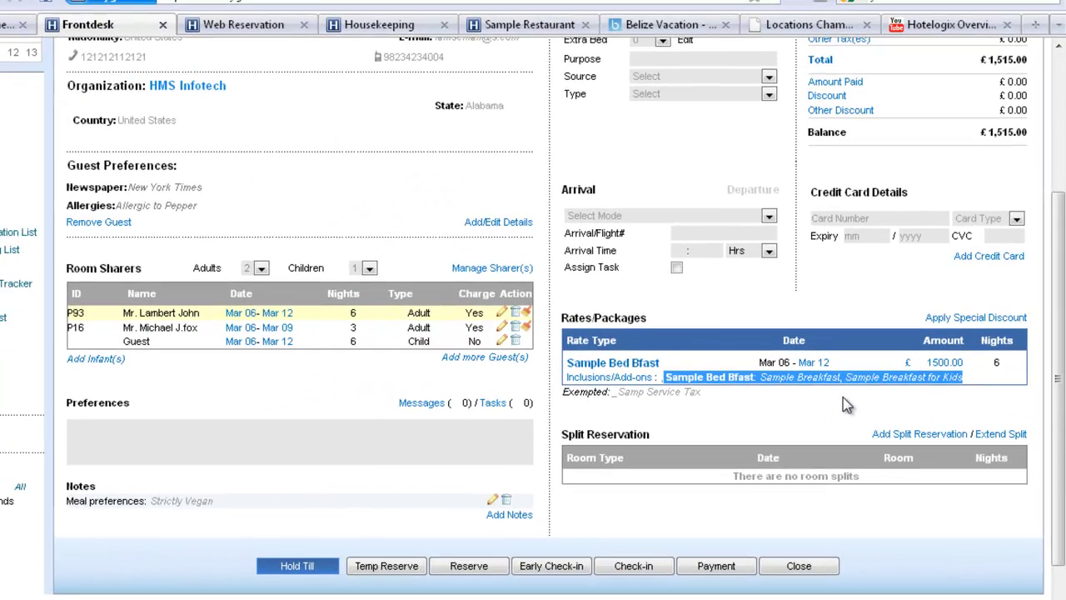
left_click(842, 398)
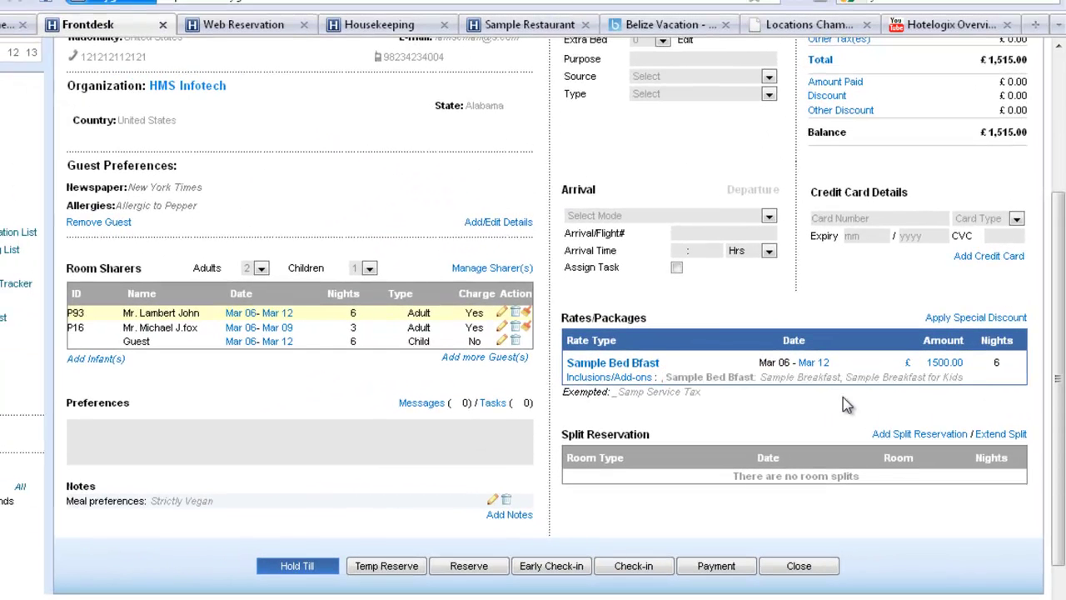
- Add the Sample Half day Sight add-on to the Sample Bed Bfast package inclusions
left_click(637, 379)
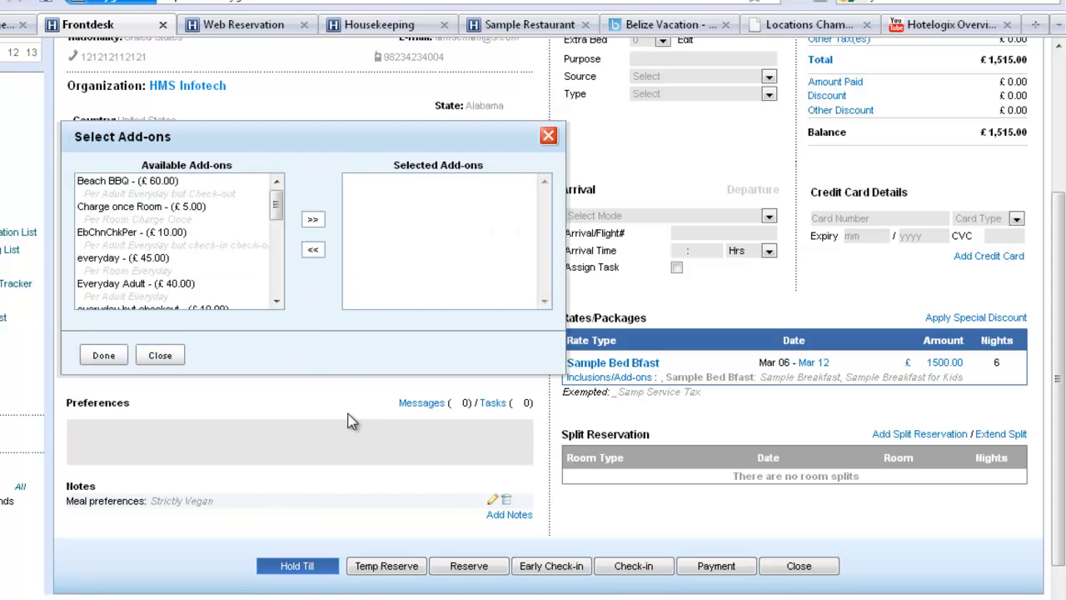
left_click_drag(275, 203, 276, 241)
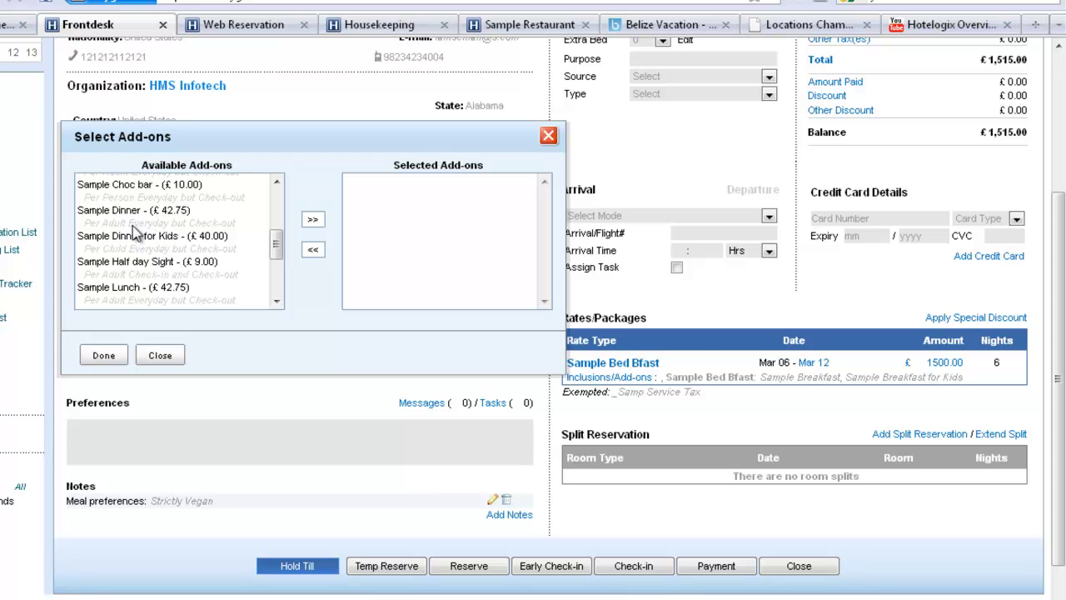
double_click(132, 262)
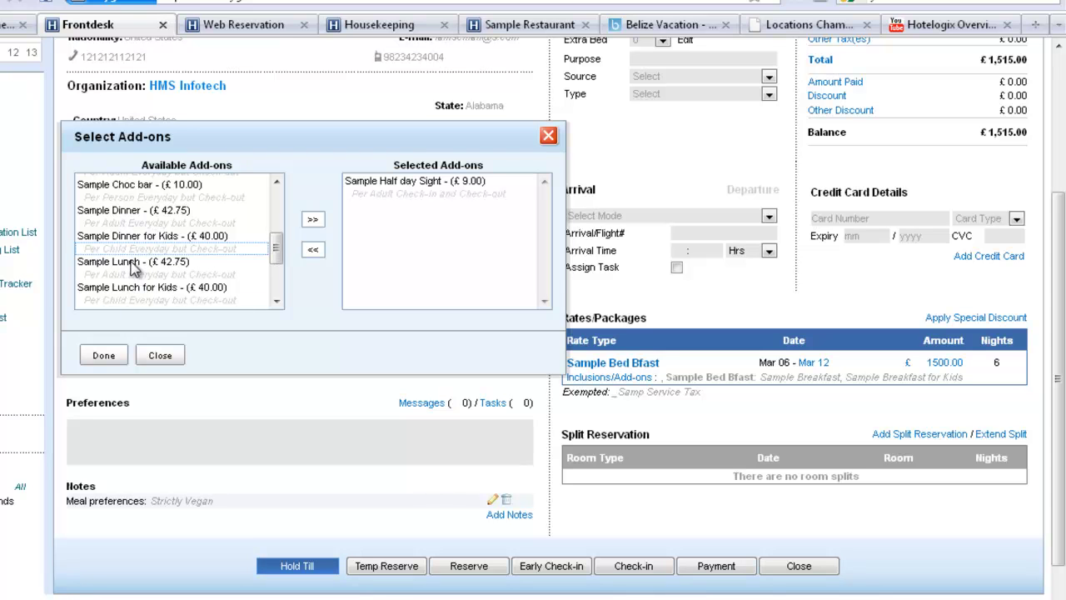
left_click(99, 355)
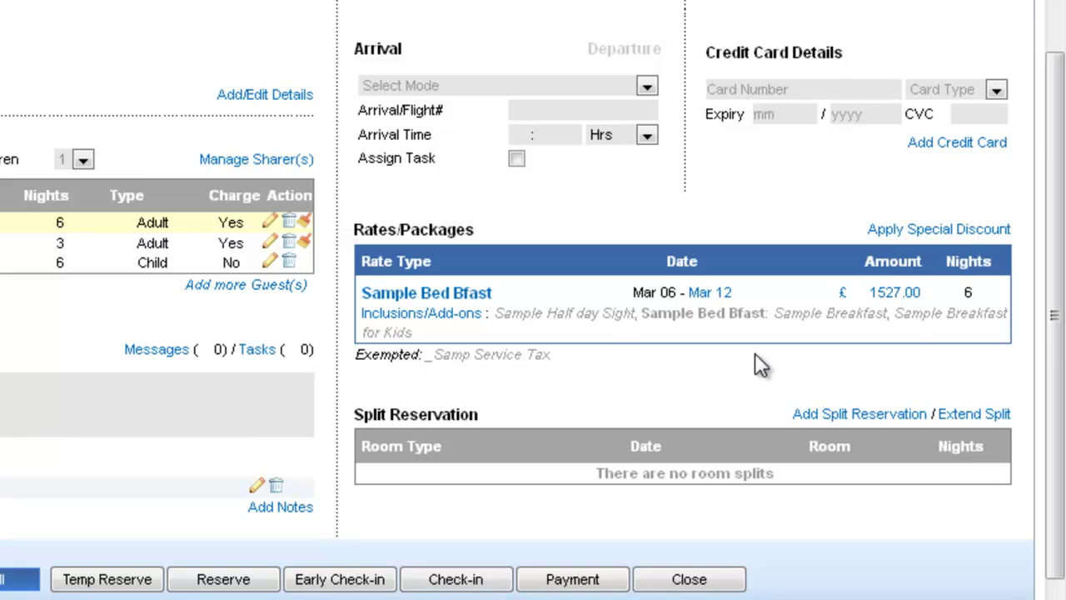
- Split the stay at Mar 09, 2010, putting the first three nights in a Barbados room
scroll(756, 362, "down", 2)
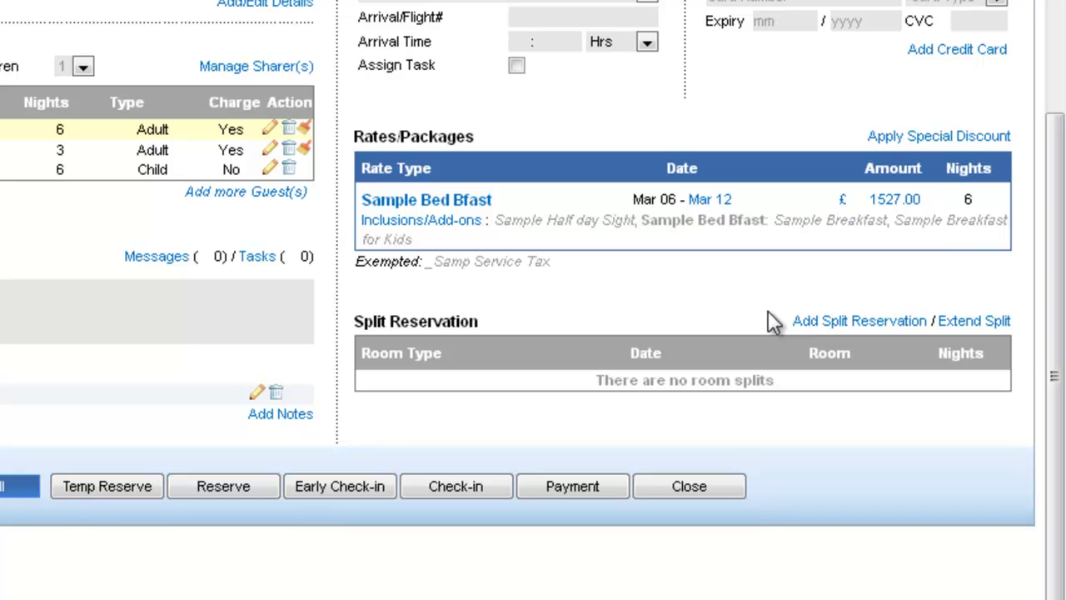
left_click(814, 329)
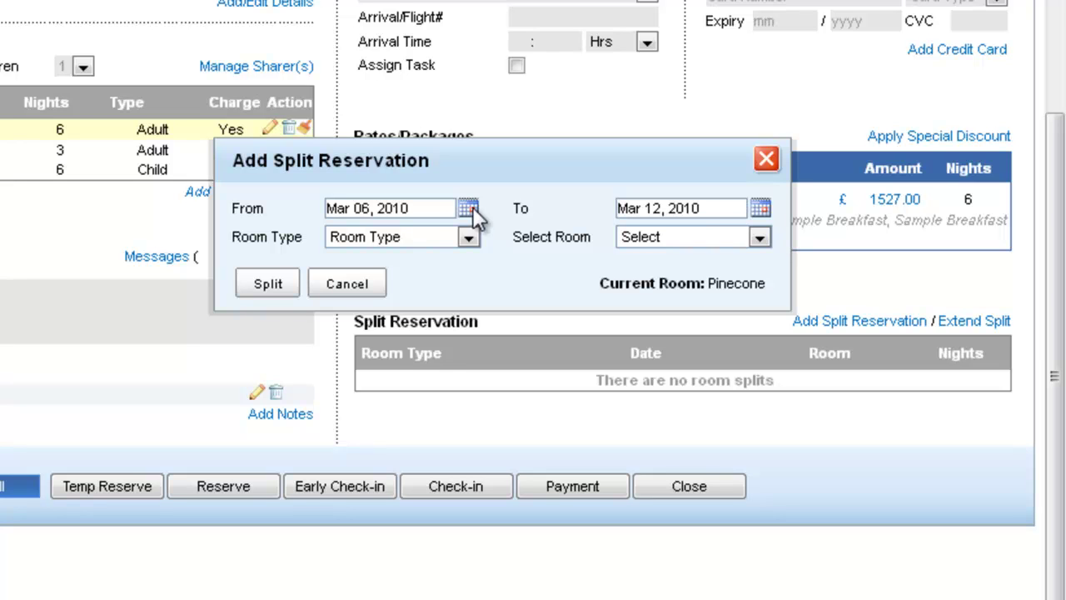
left_click(761, 209)
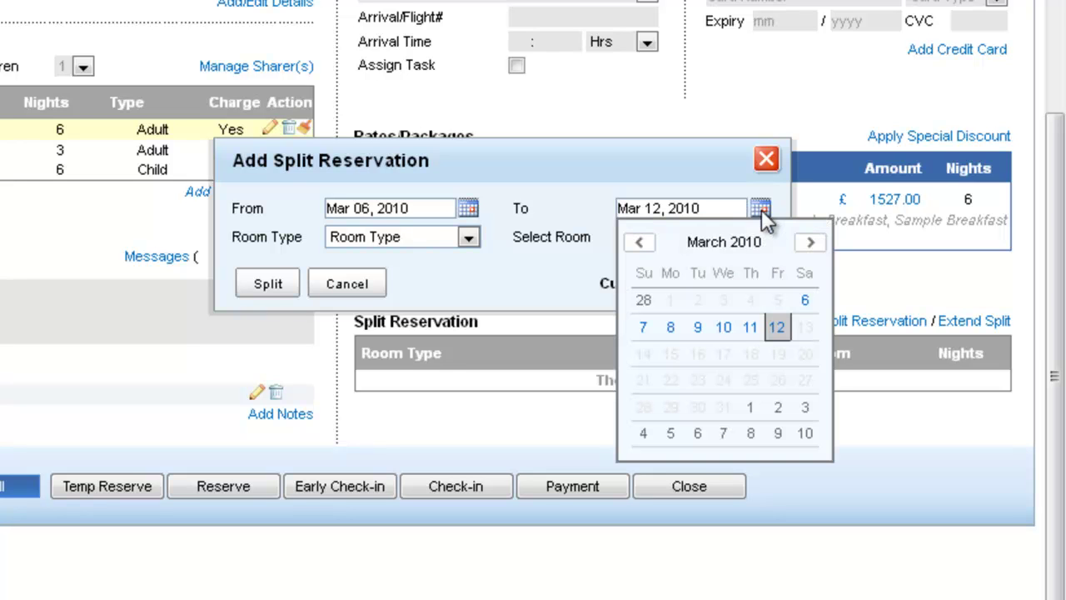
left_click(698, 327)
left_click(471, 233)
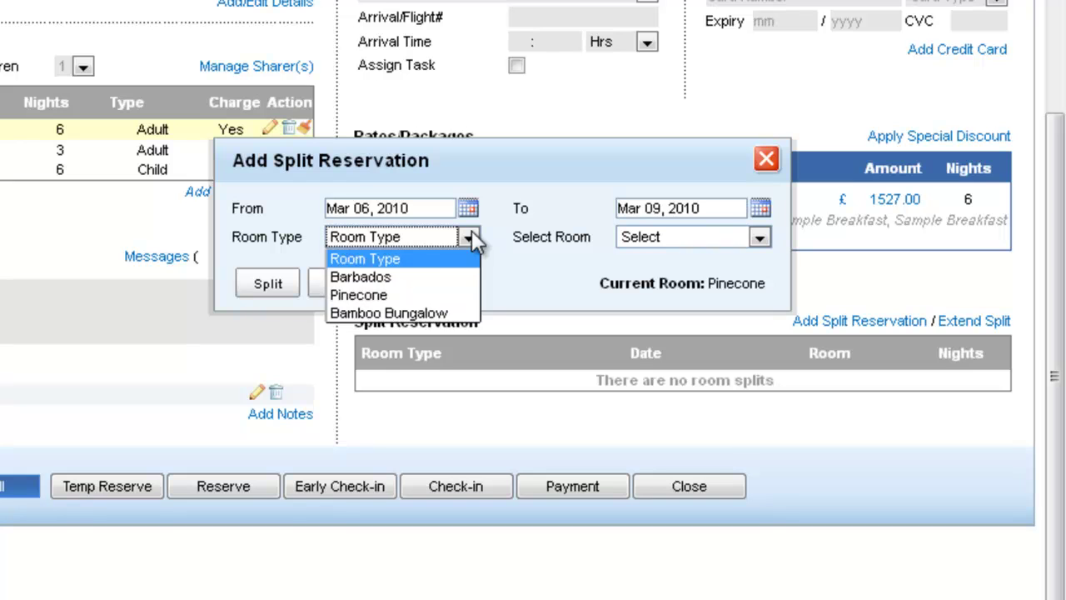
left_click(412, 277)
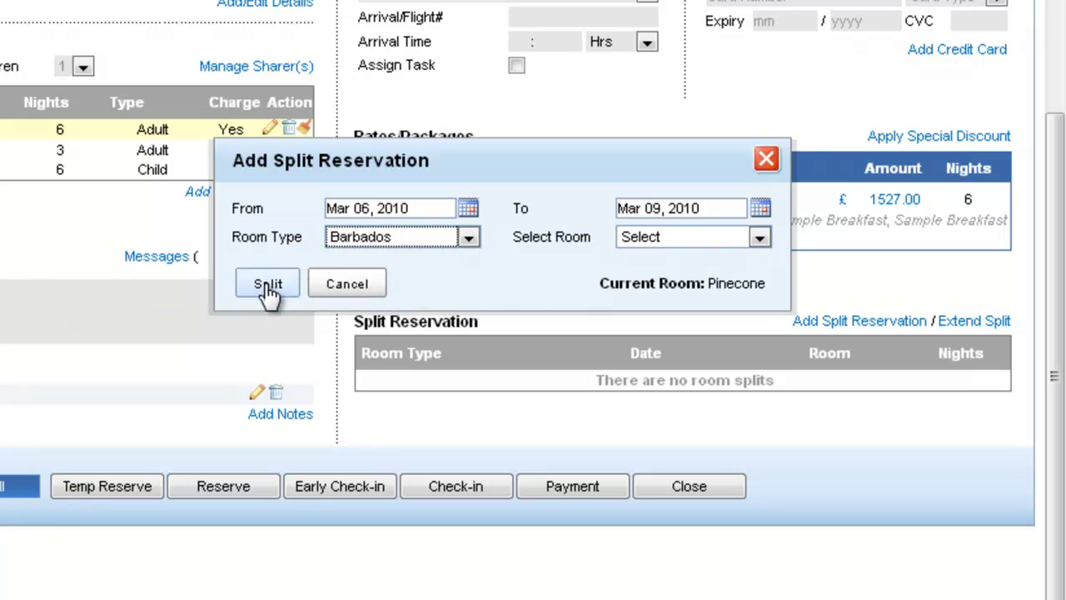
left_click(268, 285)
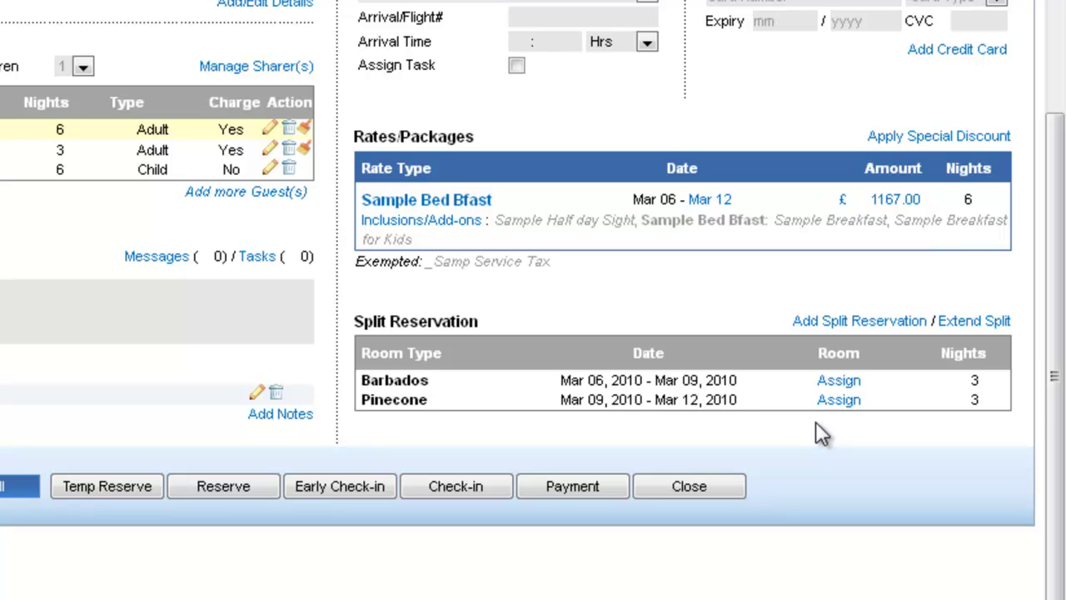
scroll(55, 452, "up", 3)
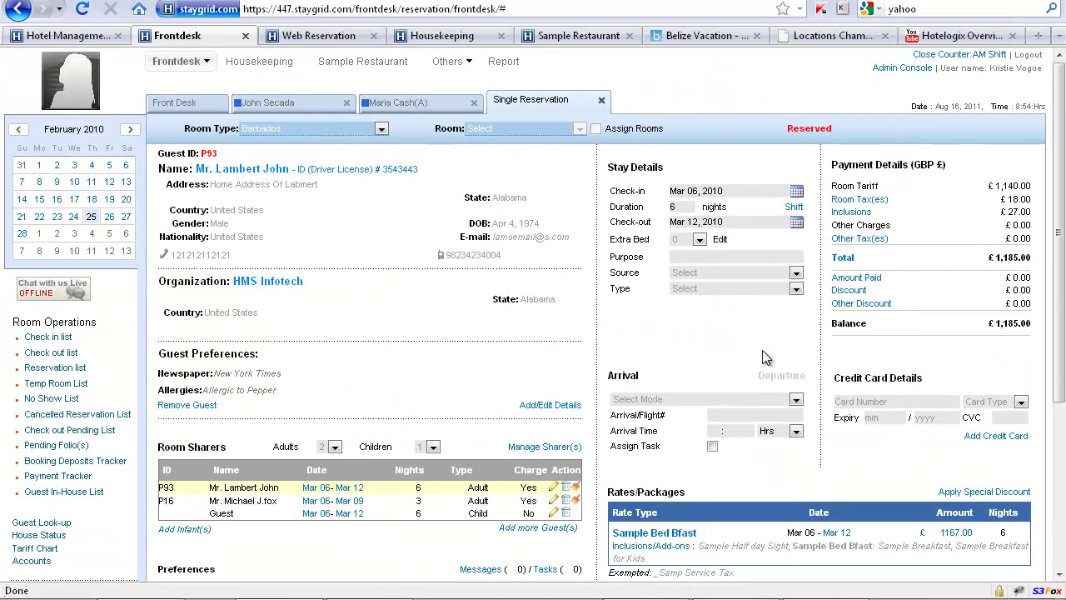
left_click(279, 134)
left_click(279, 133)
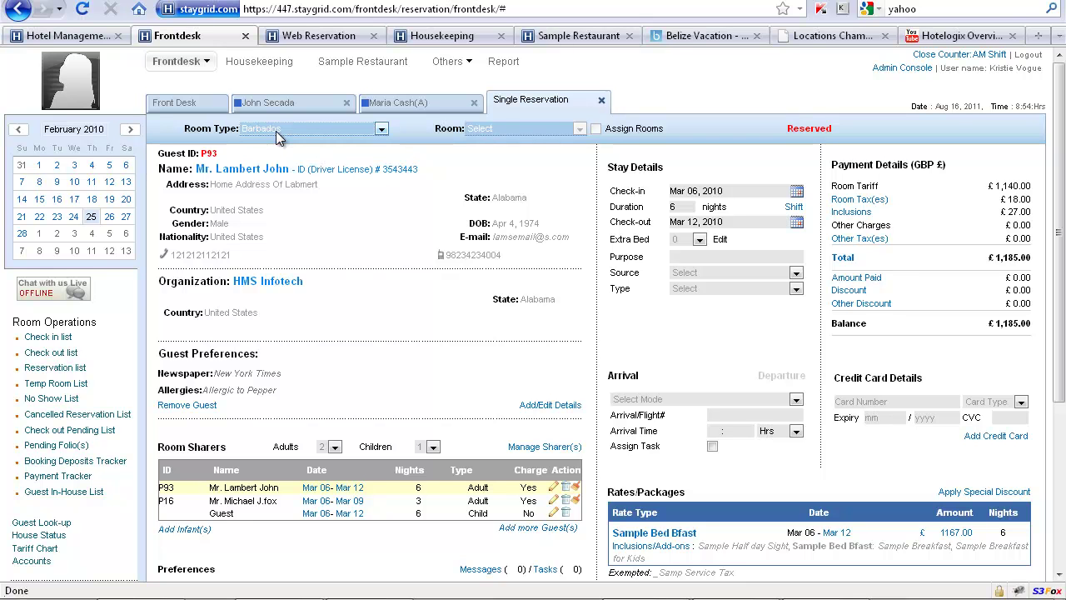
left_click(279, 134)
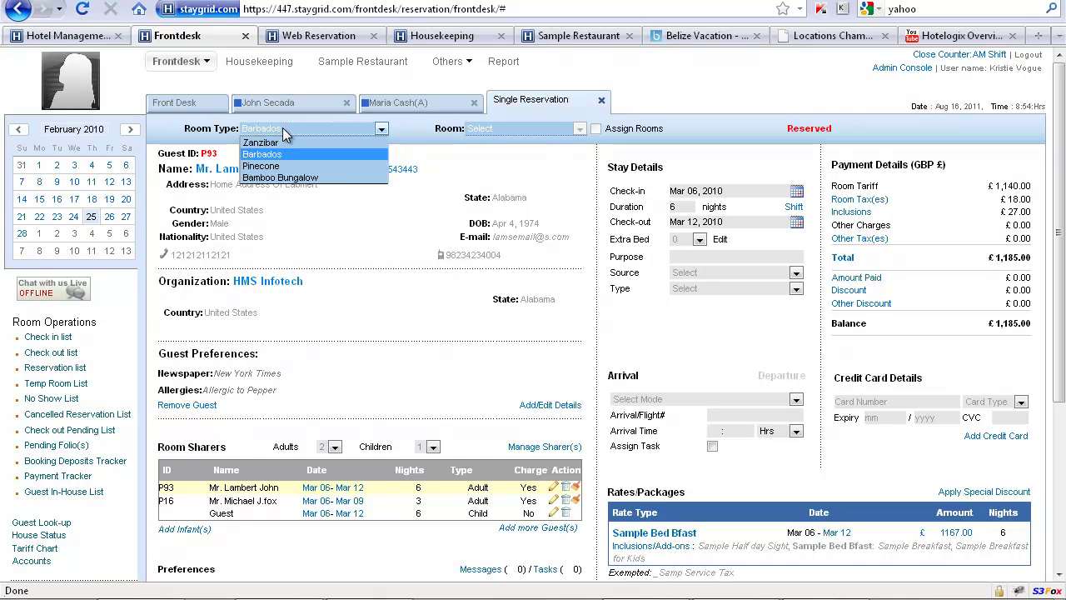
left_click(283, 128)
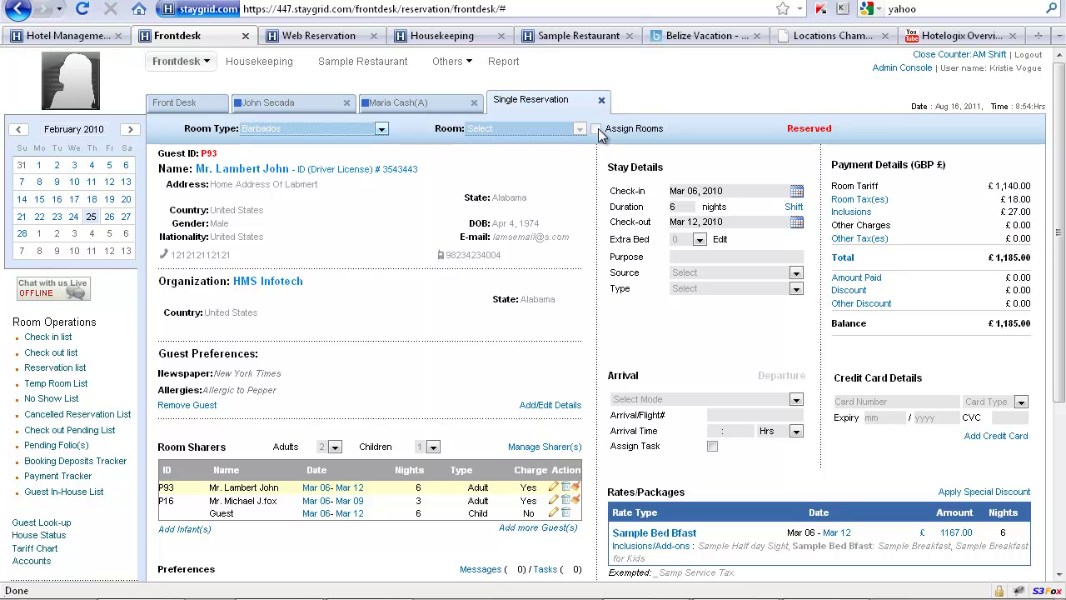
scroll(412, 401, "down", 5)
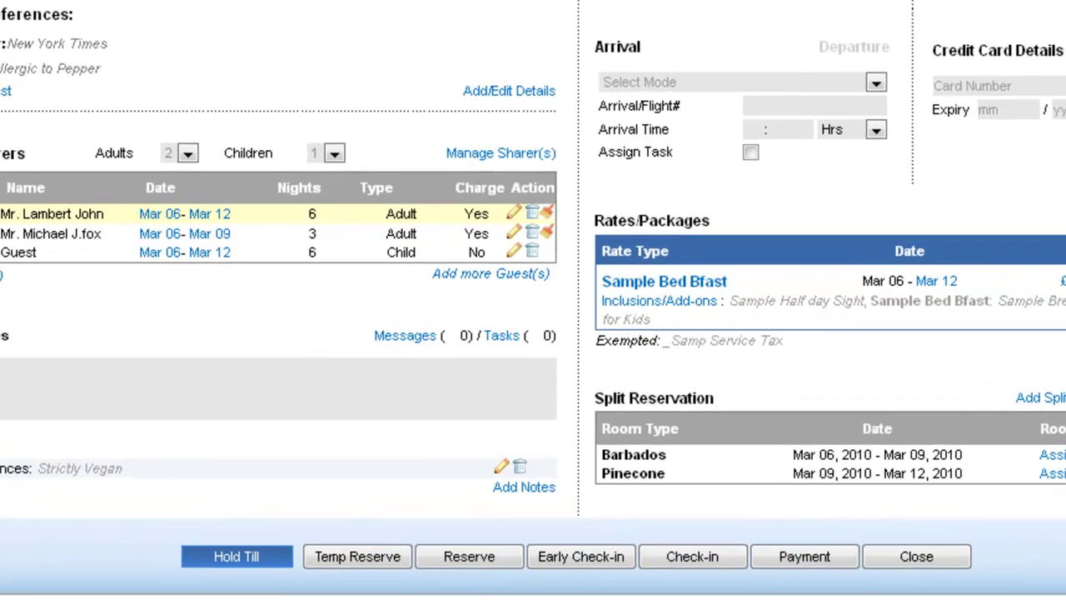
- Reserve the booking and check it across the Barbados and Pinecone rows of the Front Desk chart
left_click(468, 553)
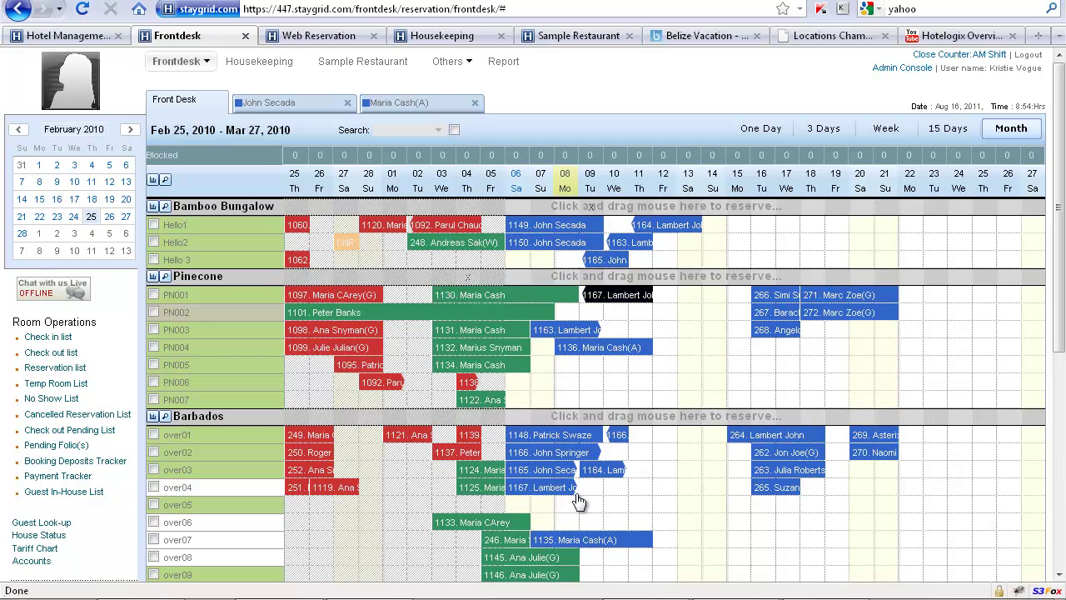
scroll(583, 304, "down", 3)
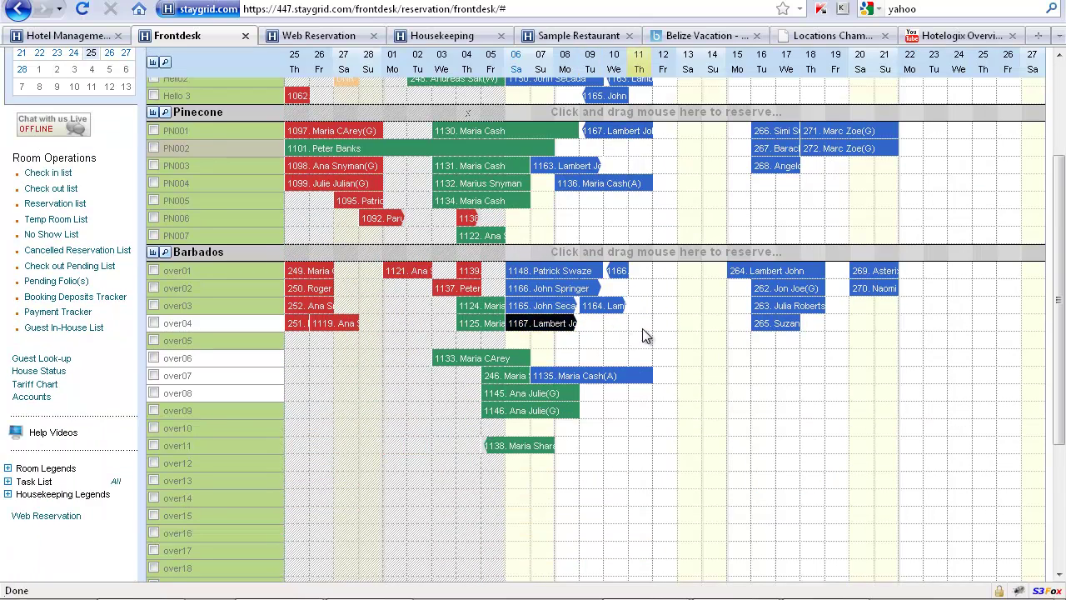
scroll(686, 347, "up", 3)
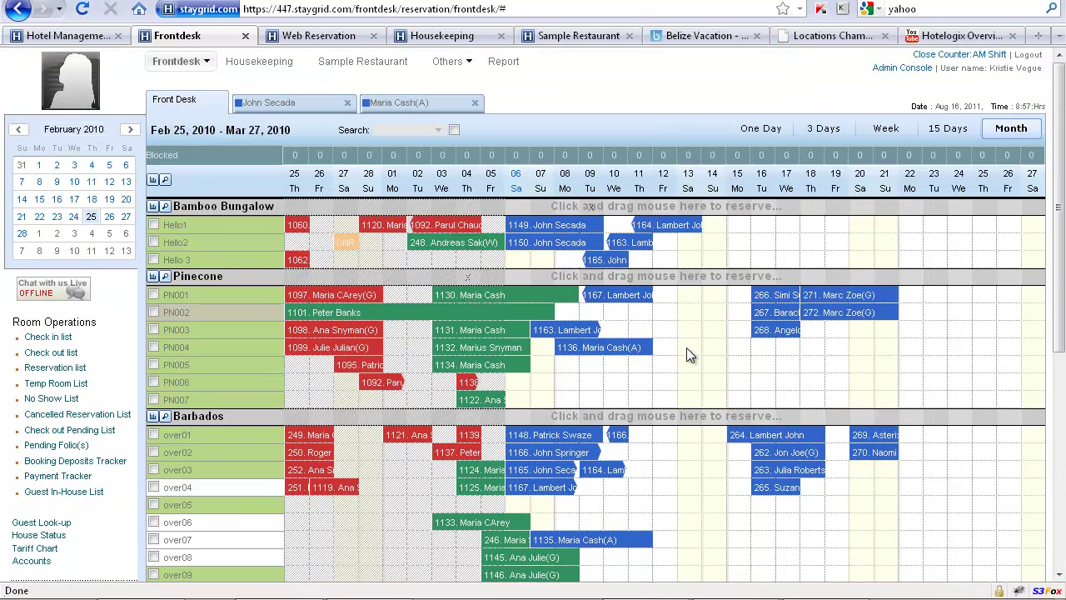